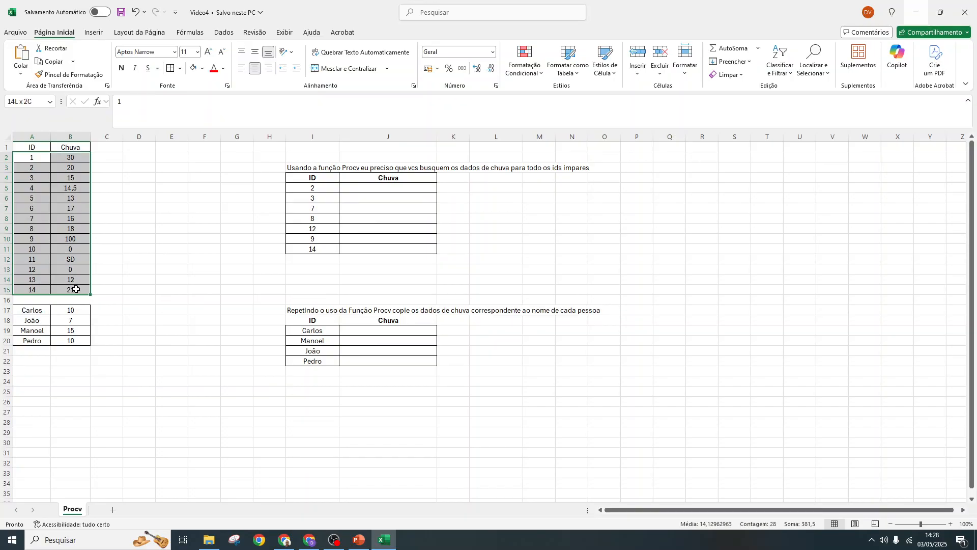
# - Insert a blank row above the names table, at row 16
pyautogui.moveTo(31, 312); pyautogui.dragTo(73, 341)
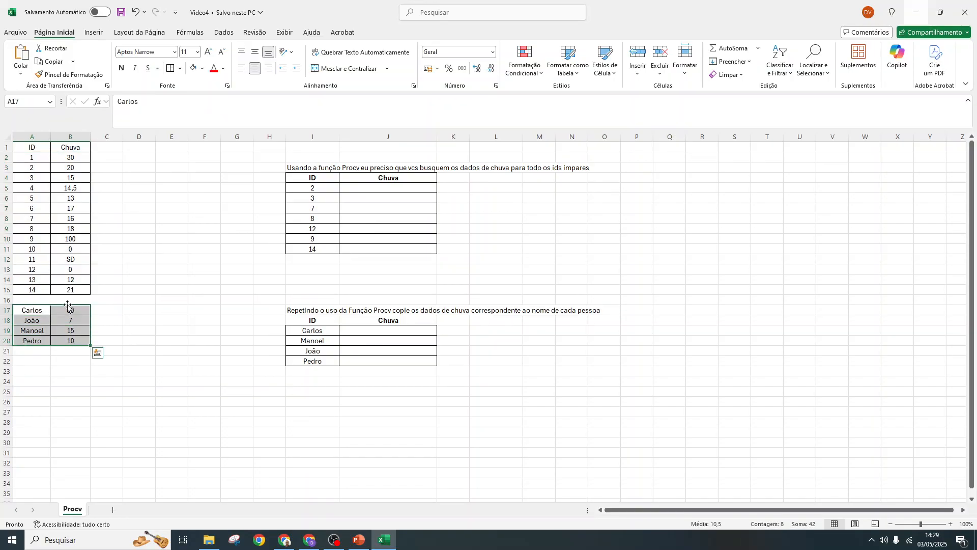
pyautogui.click(21, 300)
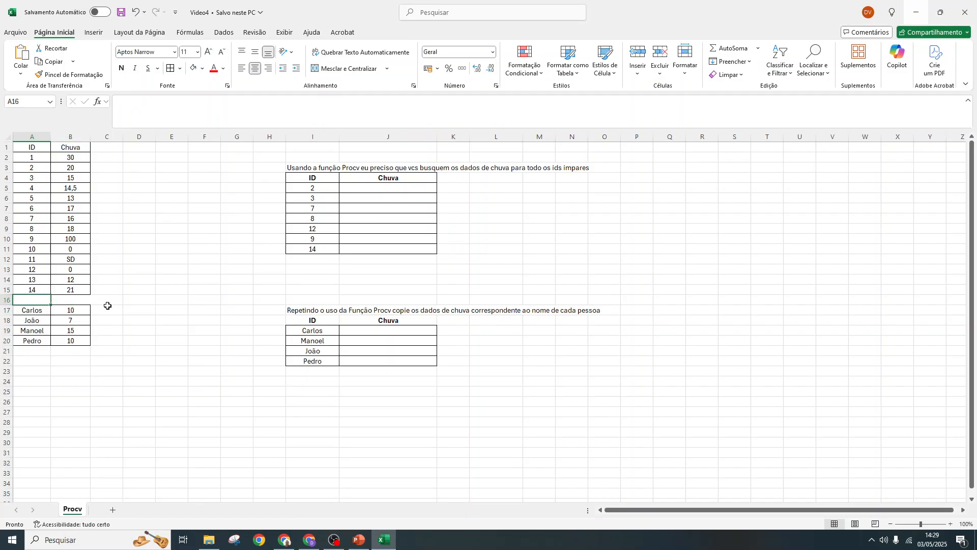
pyautogui.rightClick(8, 300)
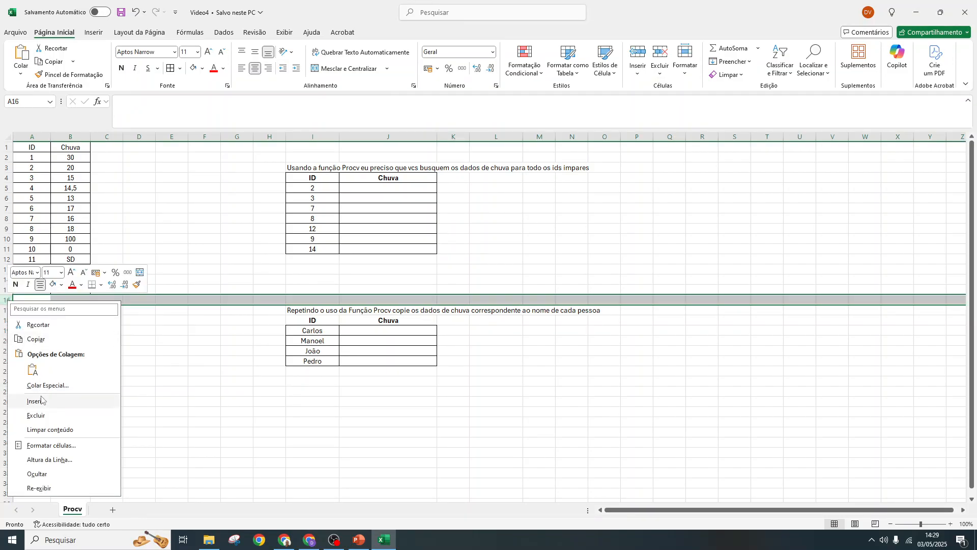
pyautogui.click(42, 400)
# - Enter the headers Nome in A17 and Idade in B17 above the names table
pyautogui.click(38, 311)
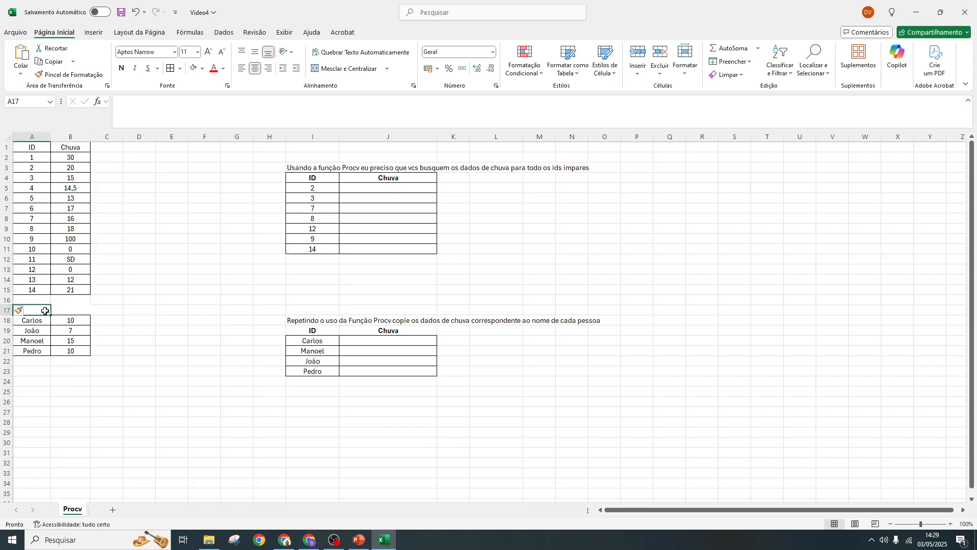
pyautogui.write('nome')
pyautogui.press('Tab')
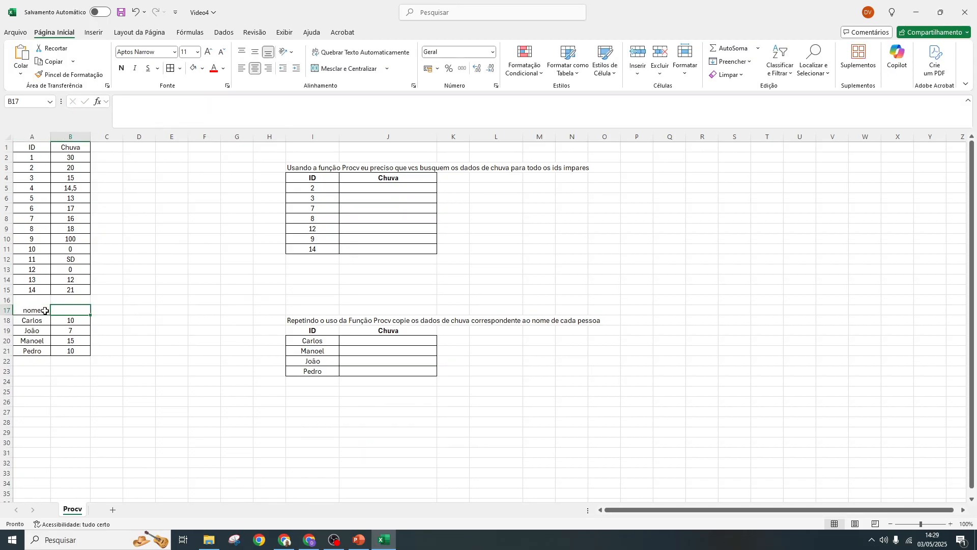
pyautogui.write('Idade')
pyautogui.press('Return')
pyautogui.click(45, 310)
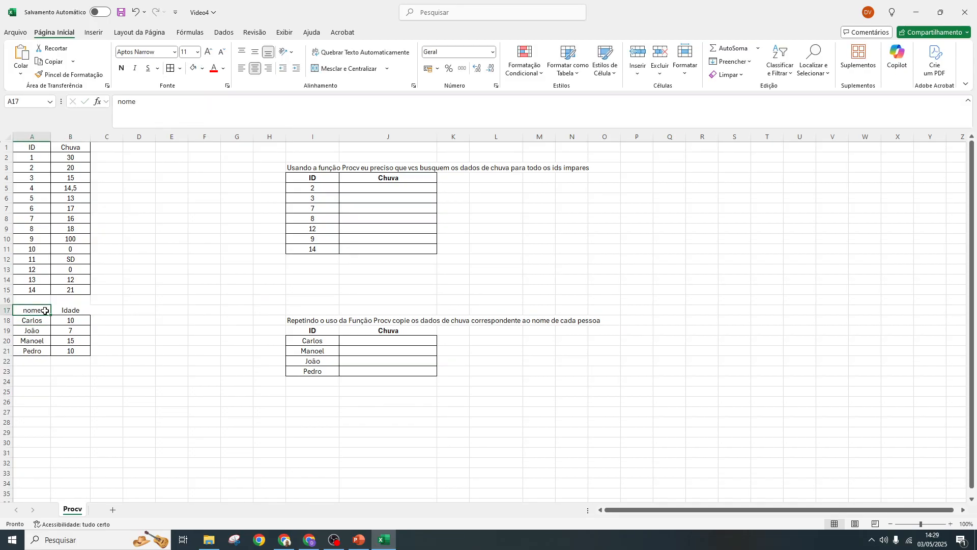
pyautogui.press('BackSpace')
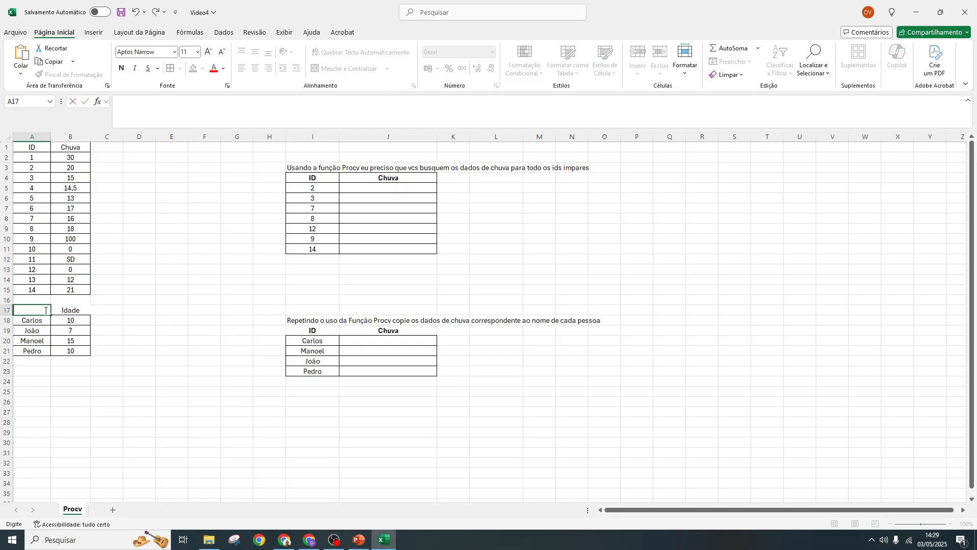
pyautogui.write('NOme')
# - Make the header cells A17:B17 and A1:B1 of the two source tables bold
pyautogui.moveTo(46, 311); pyautogui.dragTo(70, 347)
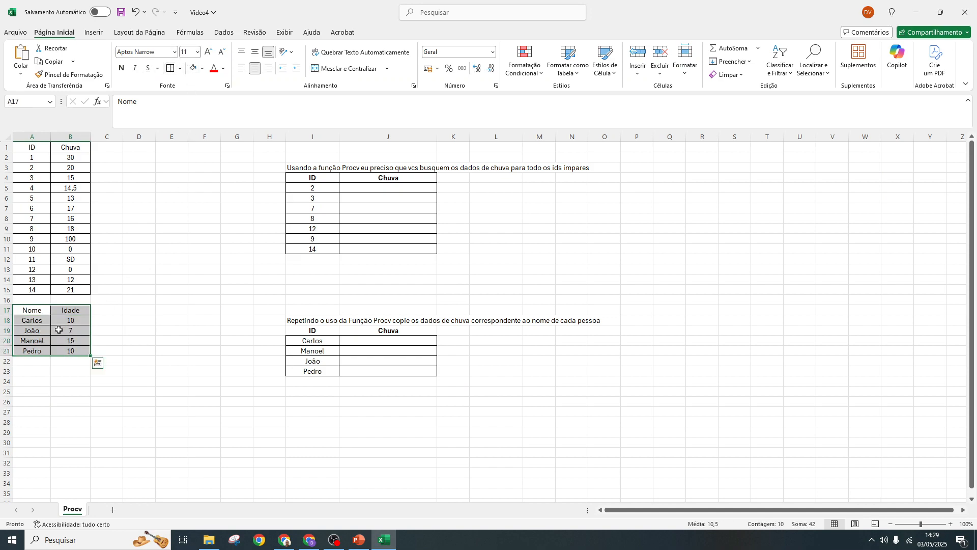
pyautogui.moveTo(22, 310); pyautogui.dragTo(67, 310)
pyautogui.click(121, 68)
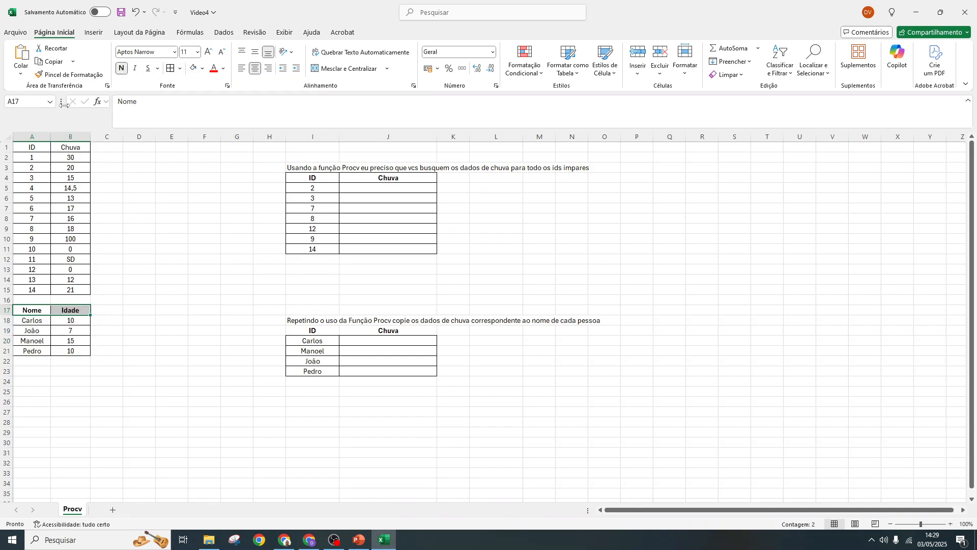
pyautogui.moveTo(31, 148); pyautogui.dragTo(66, 148)
pyautogui.click(121, 67)
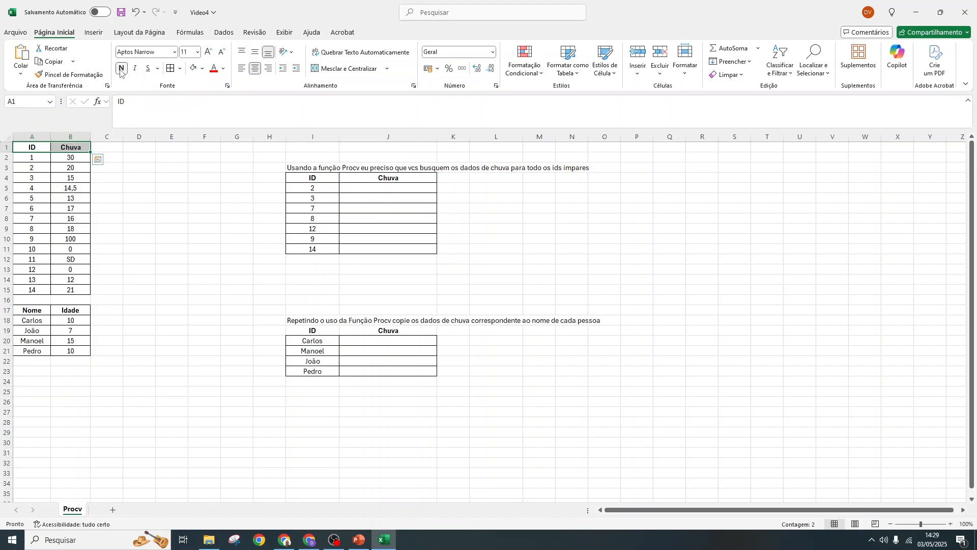
# - Widen column A slightly and review the ID and name columns that the source and lookup tables share
pyautogui.moveTo(378, 187); pyautogui.dragTo(377, 249)
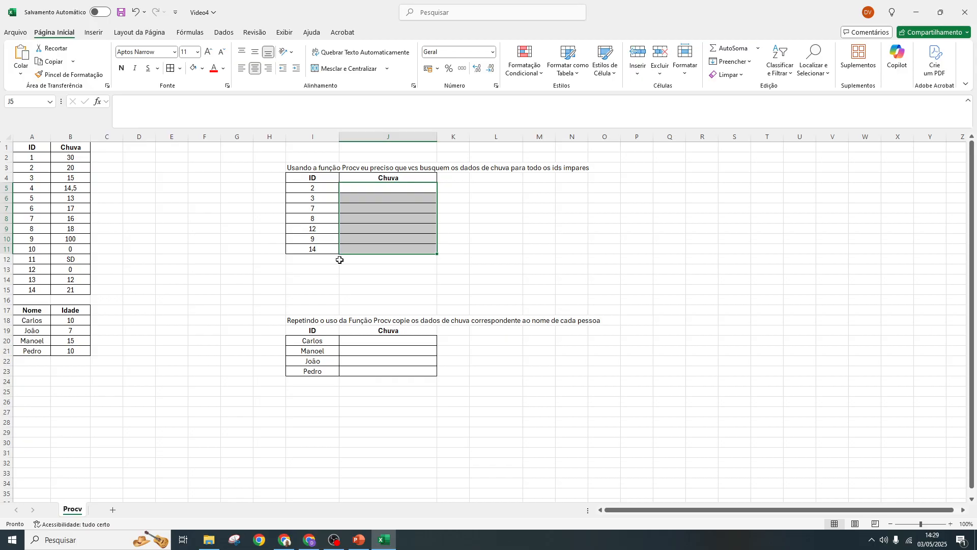
pyautogui.moveTo(34, 147); pyautogui.dragTo(45, 288)
pyautogui.moveTo(51, 137); pyautogui.dragTo(59, 136)
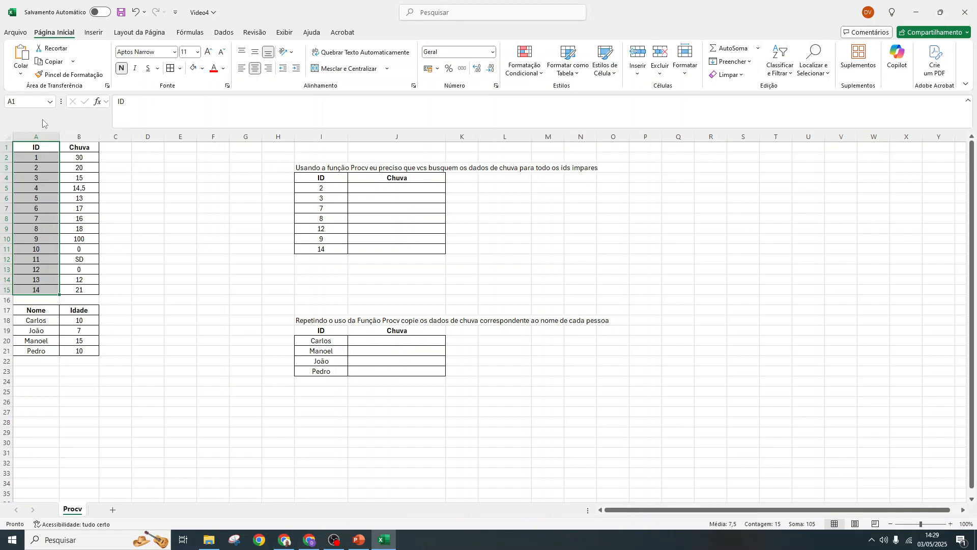
pyautogui.moveTo(35, 147); pyautogui.dragTo(34, 288)
pyautogui.moveTo(319, 177); pyautogui.dragTo(320, 250)
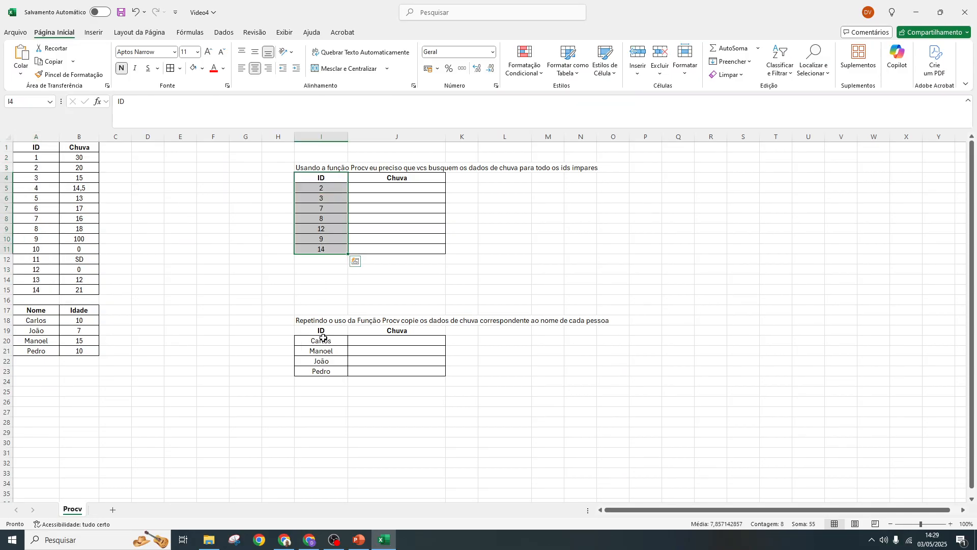
pyautogui.moveTo(323, 338); pyautogui.dragTo(321, 371)
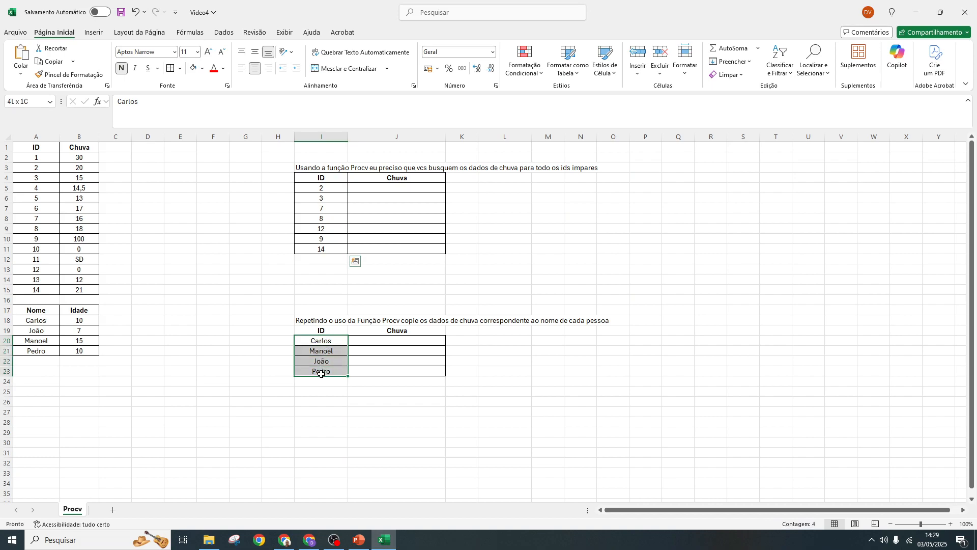
# - Start a PROCV formula in J5 with I5 as the lookup value
pyautogui.click(377, 190)
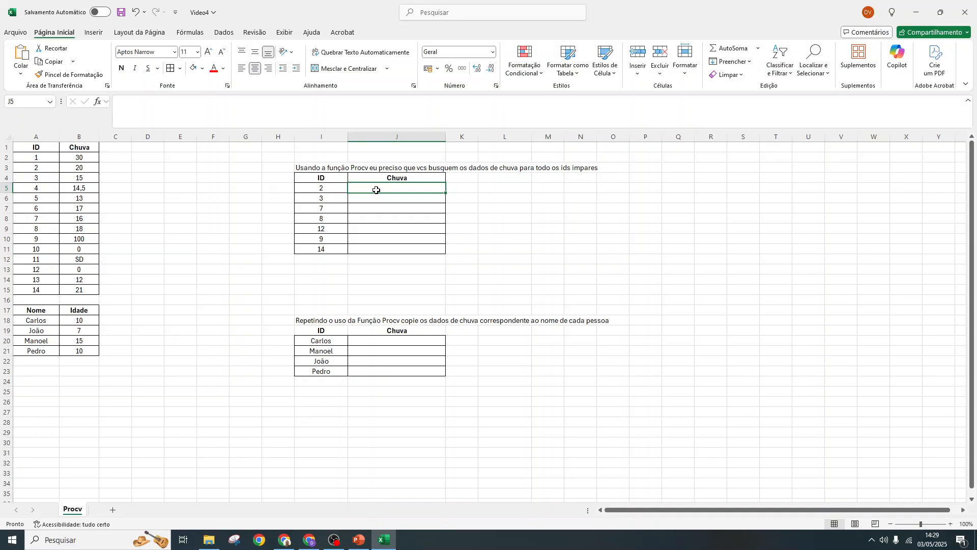
pyautogui.write('=')
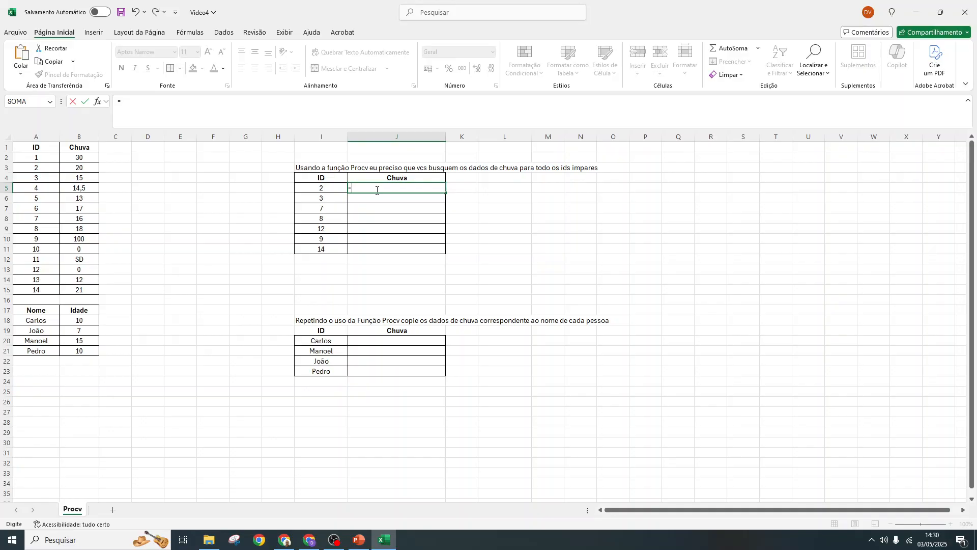
pyautogui.write('Pr')
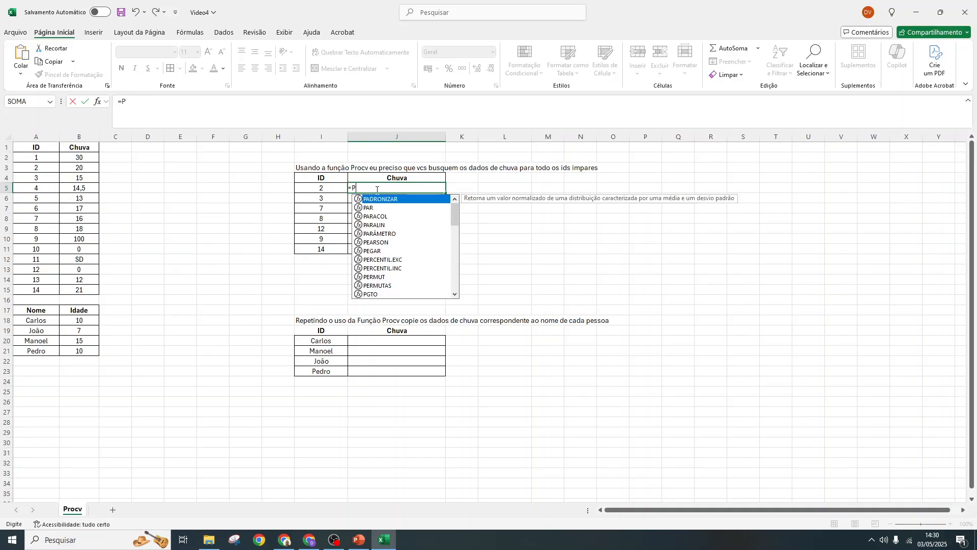
pyautogui.press('BackSpace')
pyautogui.press('BackSpace')
pyautogui.write('PROC')
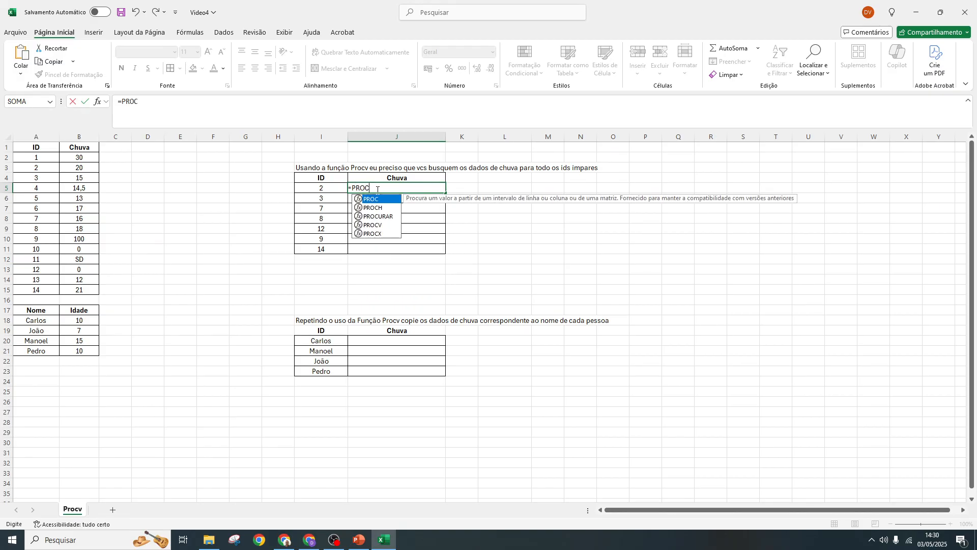
pyautogui.doubleClick(392, 225)
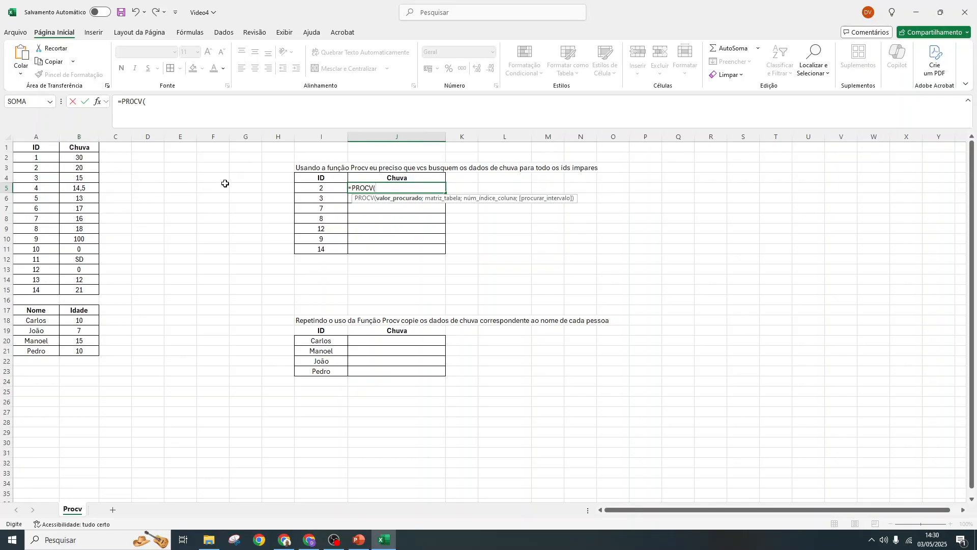
pyautogui.click(318, 187)
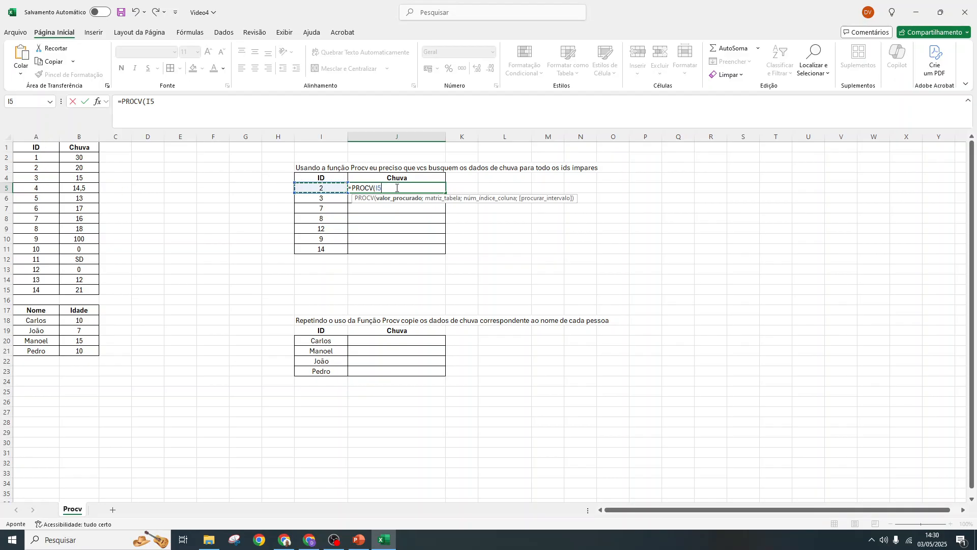
pyautogui.click(213, 105)
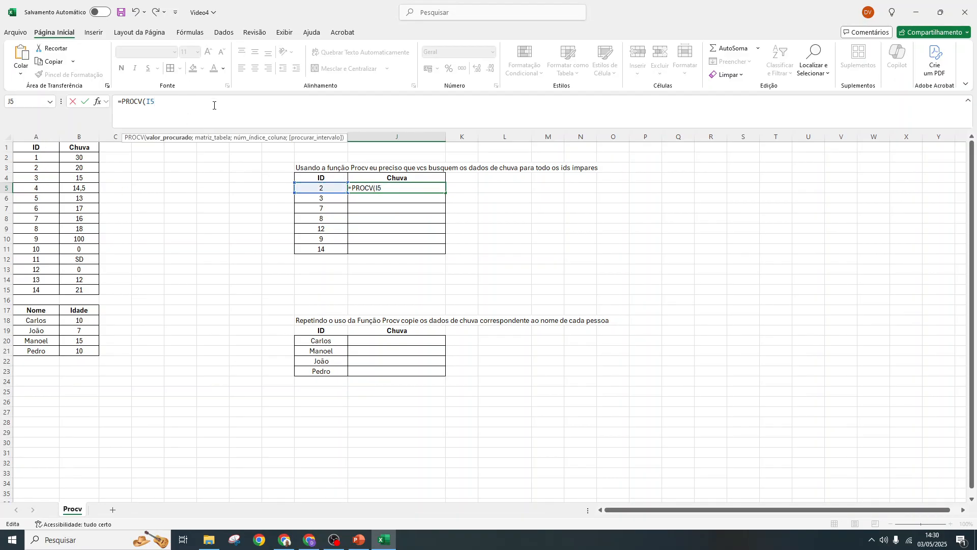
# - Add A1:B15 as the PROCV table range and make it absolute as $A$1:$B$15
pyautogui.write(';')
pyautogui.moveTo(34, 148); pyautogui.dragTo(94, 287)
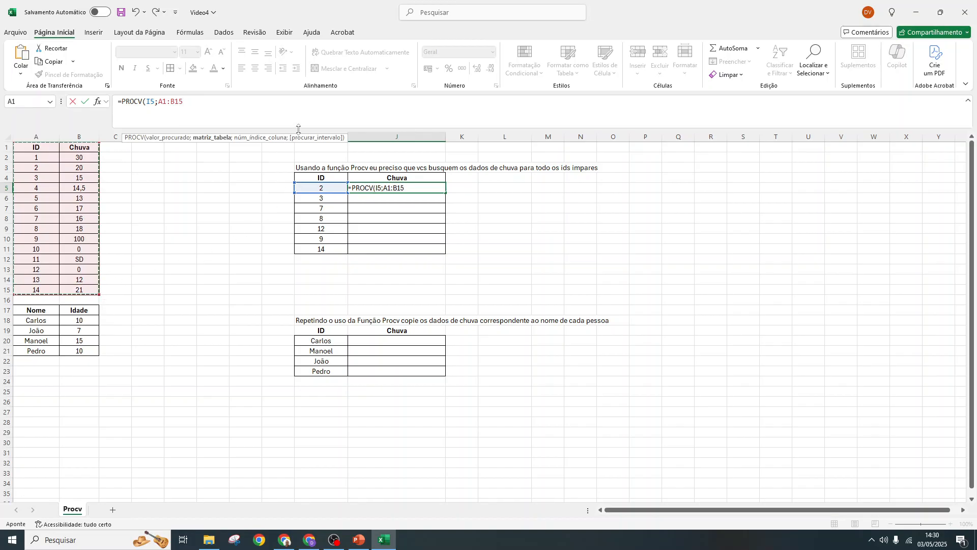
pyautogui.write(';')
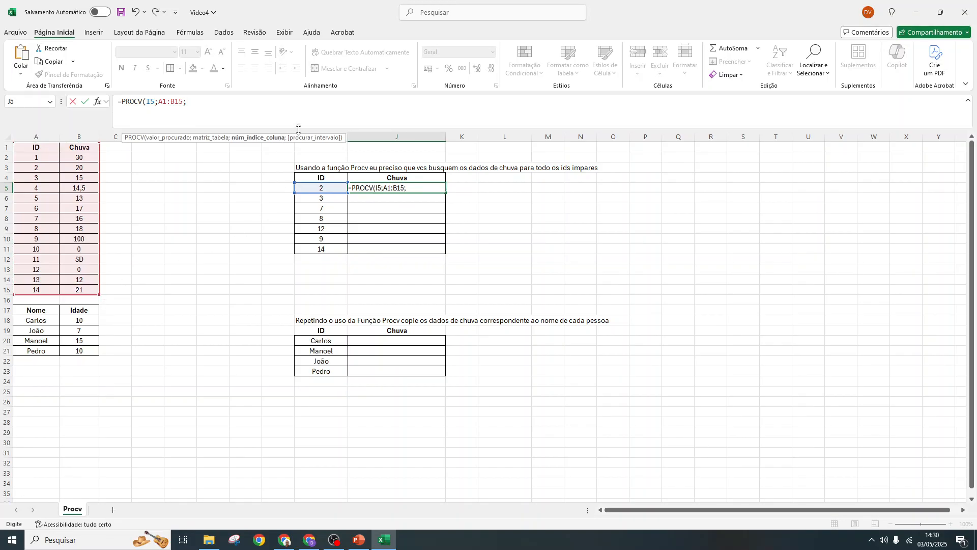
pyautogui.click(159, 103)
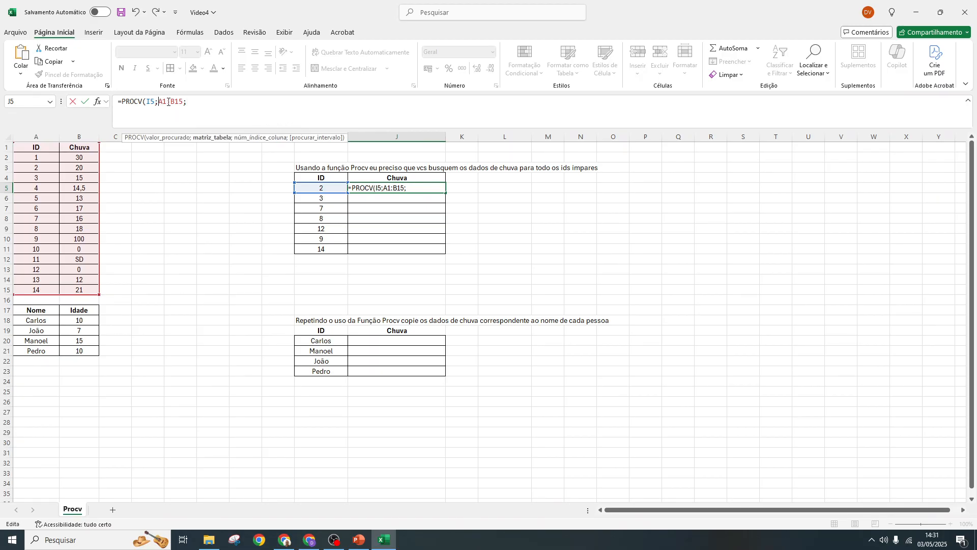
pyautogui.write('$A')
pyautogui.write('$A')
pyautogui.write('$1:')
pyautogui.write('$B$')
pyautogui.click(207, 101)
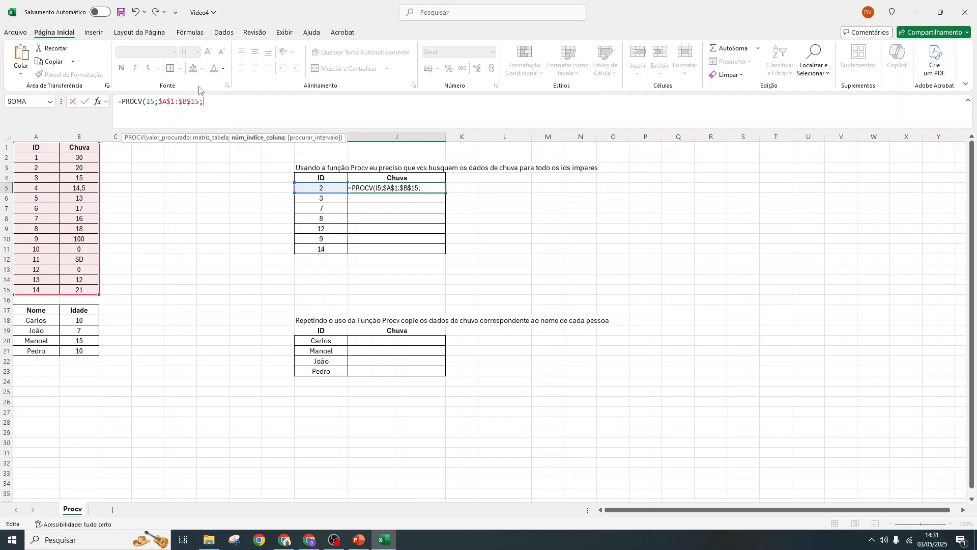
# - Complete the J5 formula with column index 2 and FALSO for an exact match
pyautogui.write('2;')
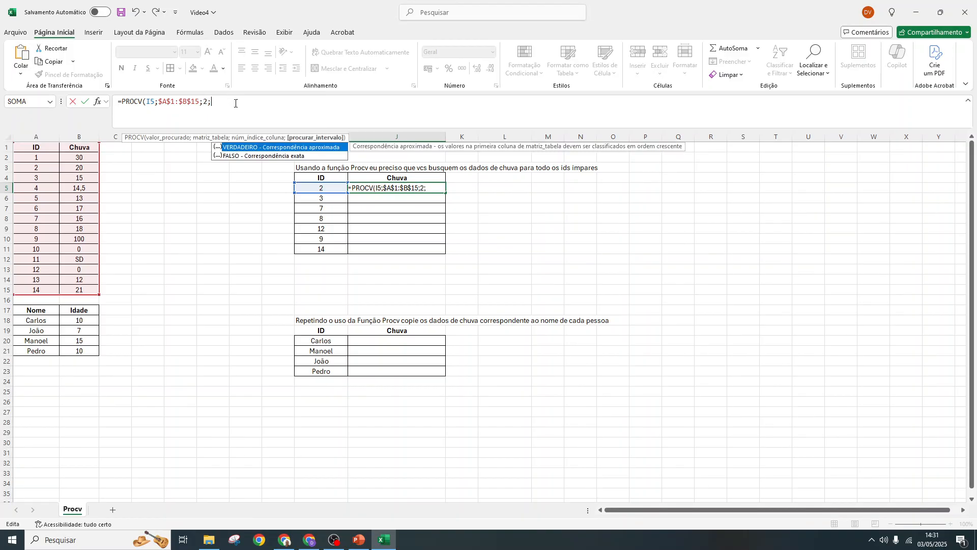
pyautogui.doubleClick(252, 157)
pyautogui.write(')')
pyautogui.press('Return')
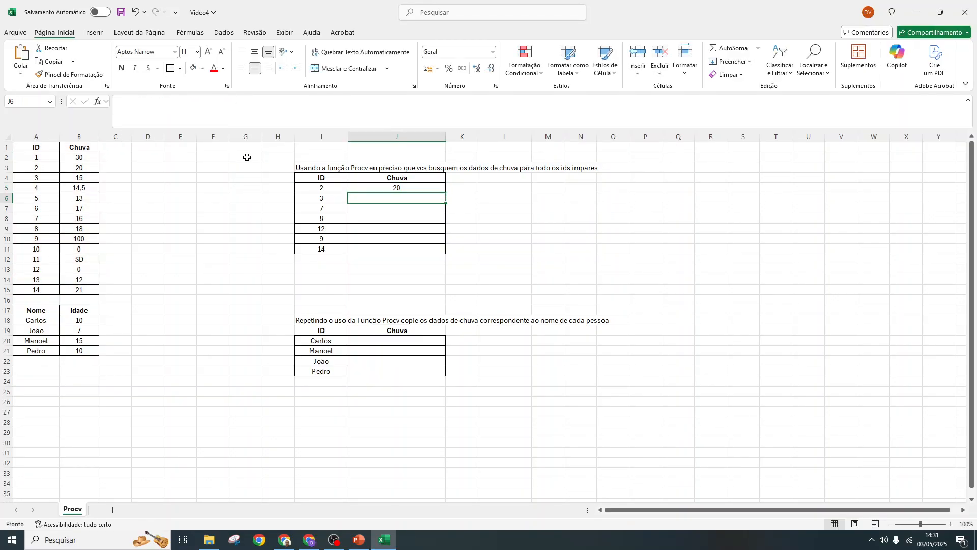
# - Check the J5 result against the source row for ID 2 and fill the formula down to J11
pyautogui.click(380, 190)
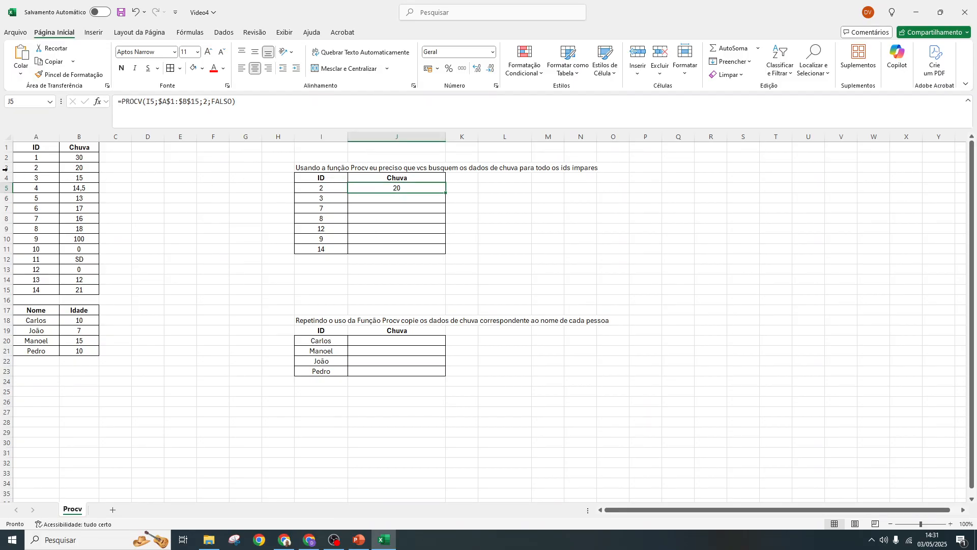
pyautogui.click(84, 167)
pyautogui.moveTo(23, 167); pyautogui.dragTo(83, 166)
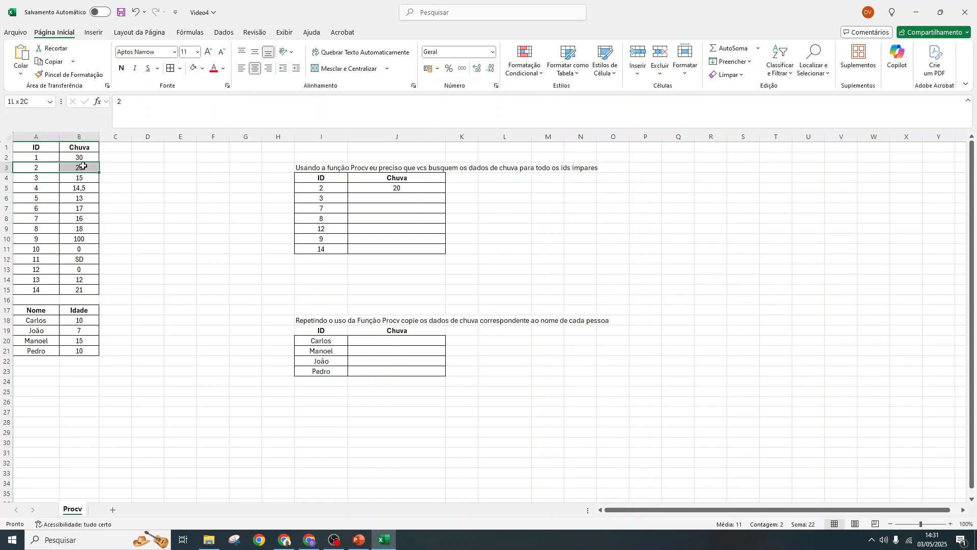
pyautogui.click(427, 187)
pyautogui.moveTo(445, 194); pyautogui.dragTo(444, 252)
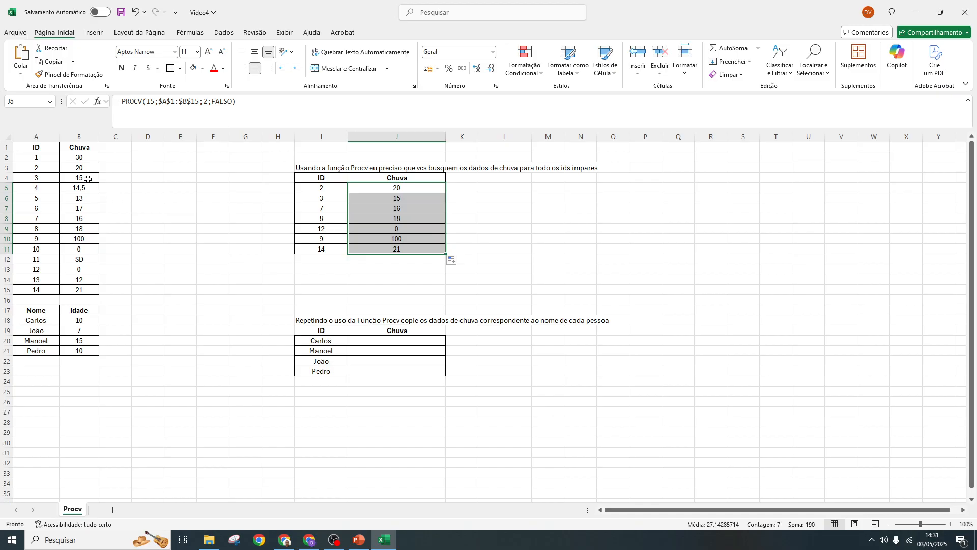
# - Compare the retrieved Chuva values for IDs 7, 8, 12, 9 and 14 with the source table
pyautogui.moveTo(36, 216); pyautogui.dragTo(96, 219)
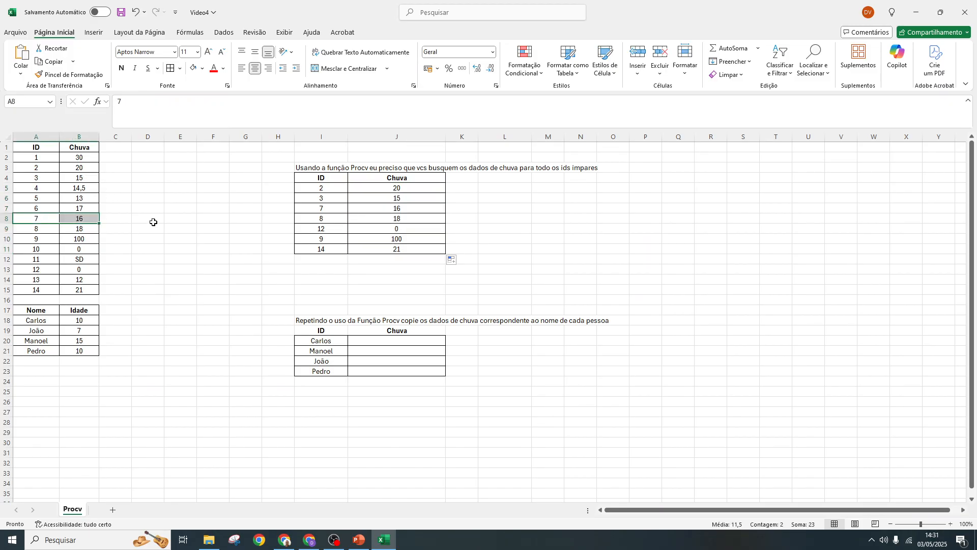
pyautogui.moveTo(329, 210); pyautogui.dragTo(367, 219)
pyautogui.moveTo(38, 230); pyautogui.dragTo(81, 230)
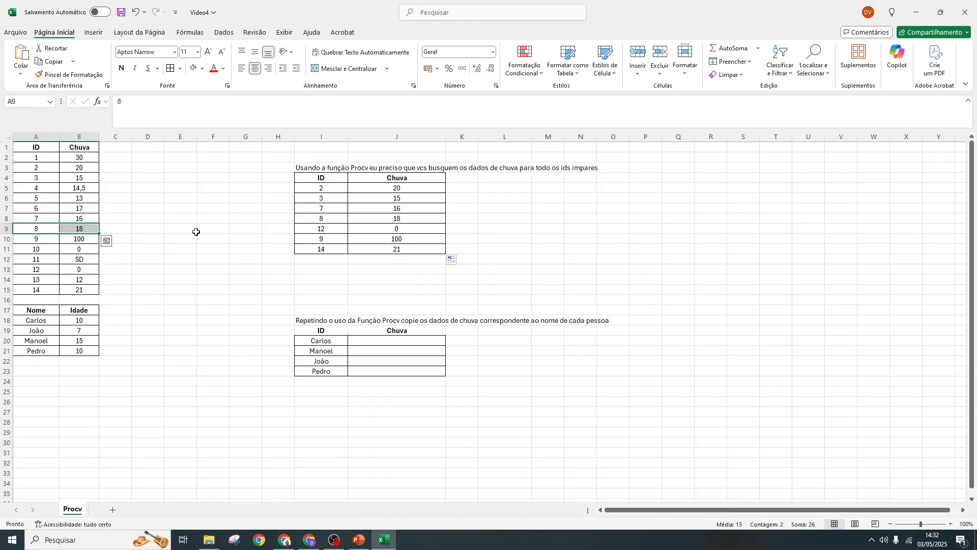
pyautogui.moveTo(319, 227); pyautogui.dragTo(382, 228)
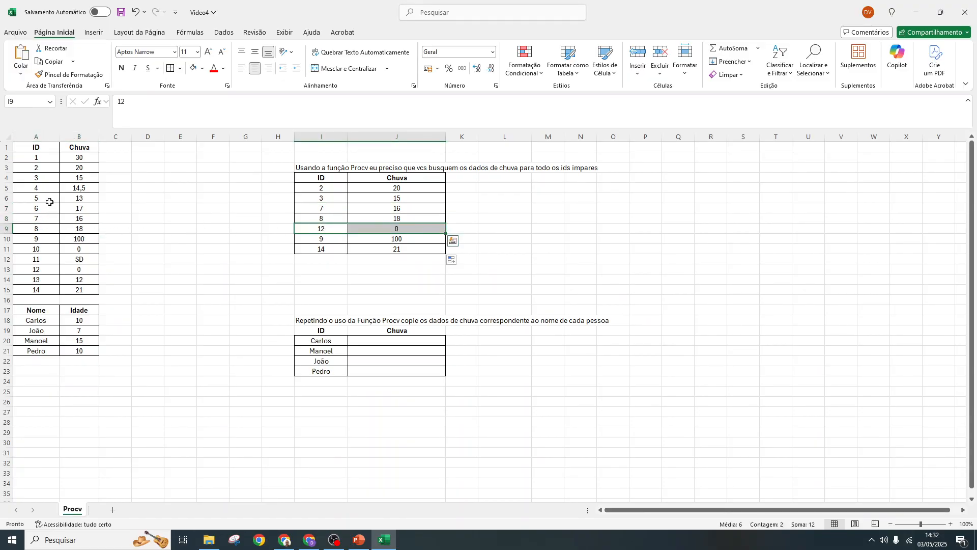
pyautogui.moveTo(29, 266); pyautogui.dragTo(98, 273)
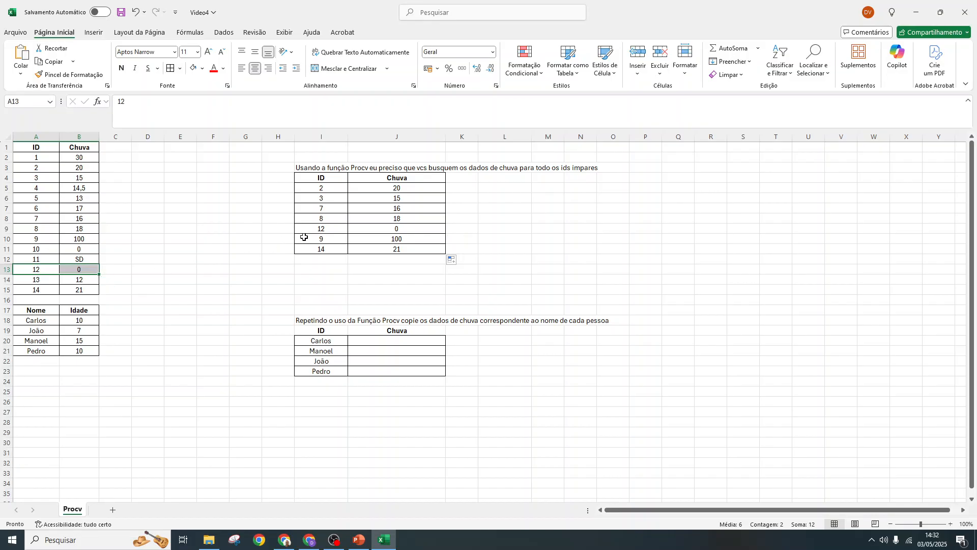
pyautogui.moveTo(307, 240); pyautogui.dragTo(402, 237)
pyautogui.moveTo(32, 240); pyautogui.dragTo(79, 240)
pyautogui.moveTo(325, 249); pyautogui.dragTo(375, 248)
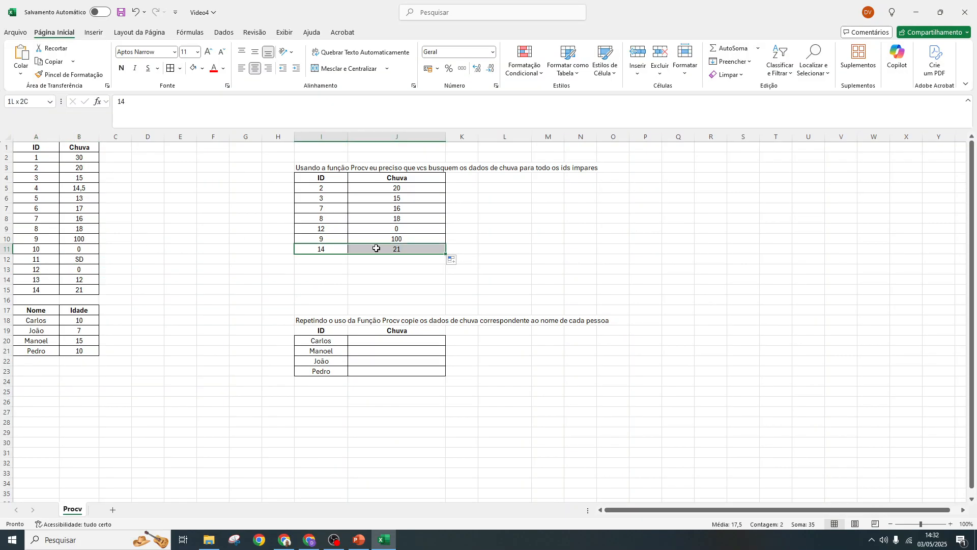
# - Check ID 14 in the source table and review the PROCV arguments of the J5 formula
pyautogui.click(31, 290)
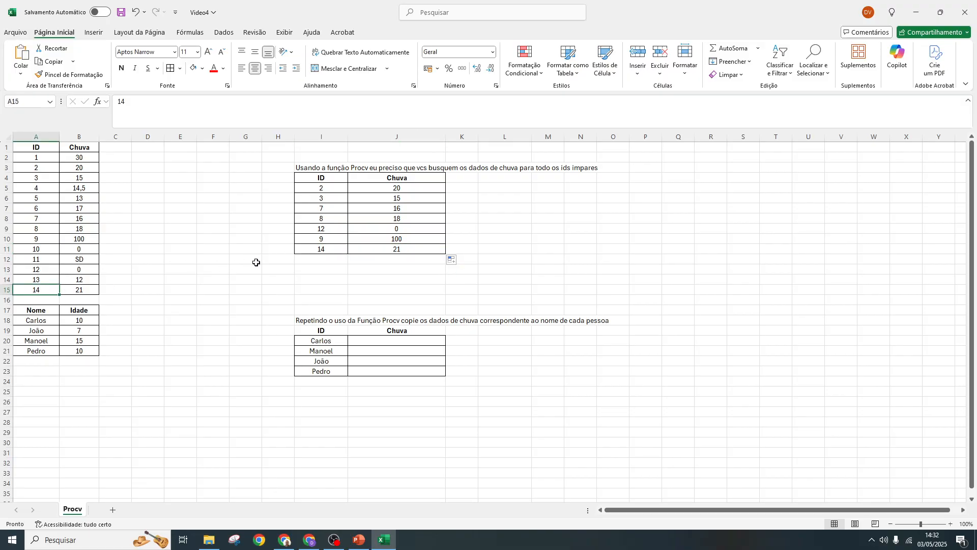
pyautogui.click(388, 189)
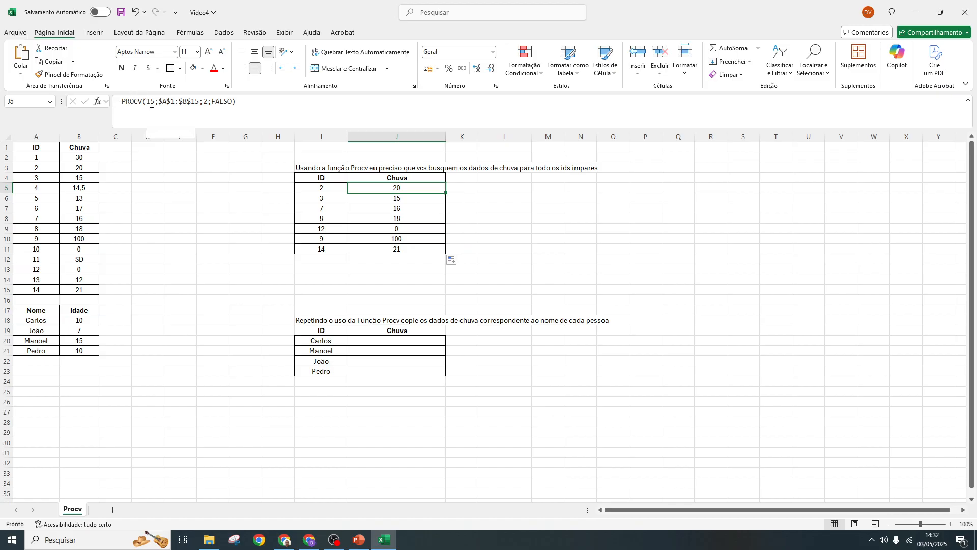
pyautogui.doubleClick(372, 190)
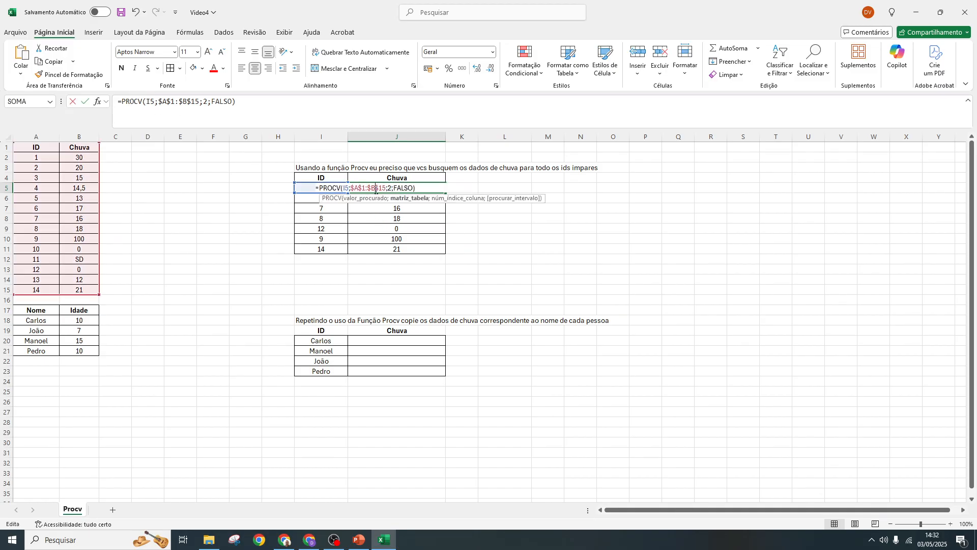
pyautogui.click(318, 189)
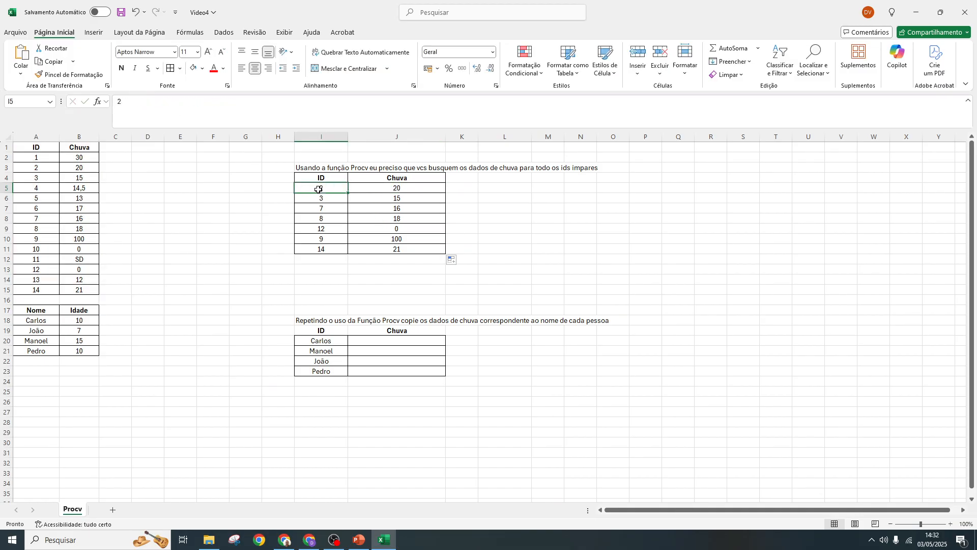
pyautogui.click(372, 189)
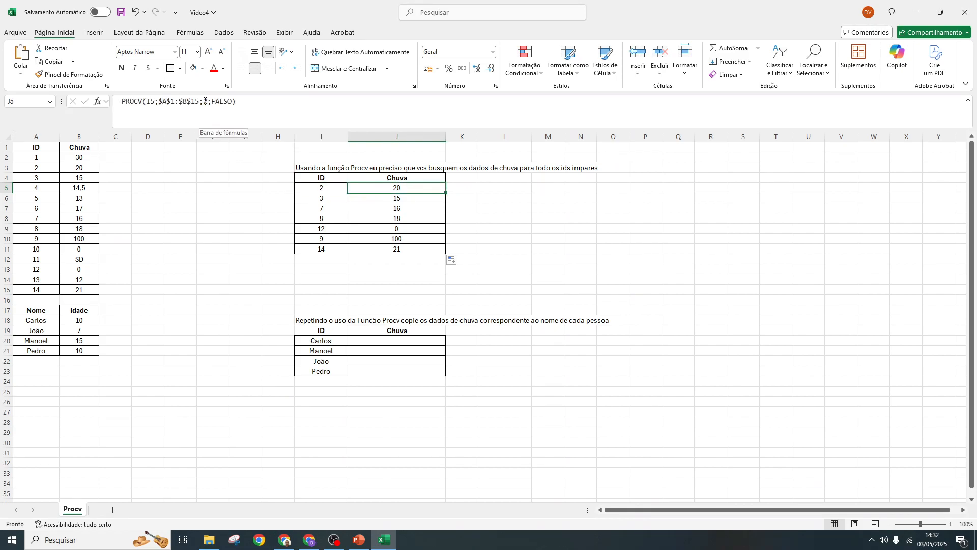
# - Compare how the lookup-value reference changes from row to row in the filled PROCV formulas starting at J5
pyautogui.press('Down')
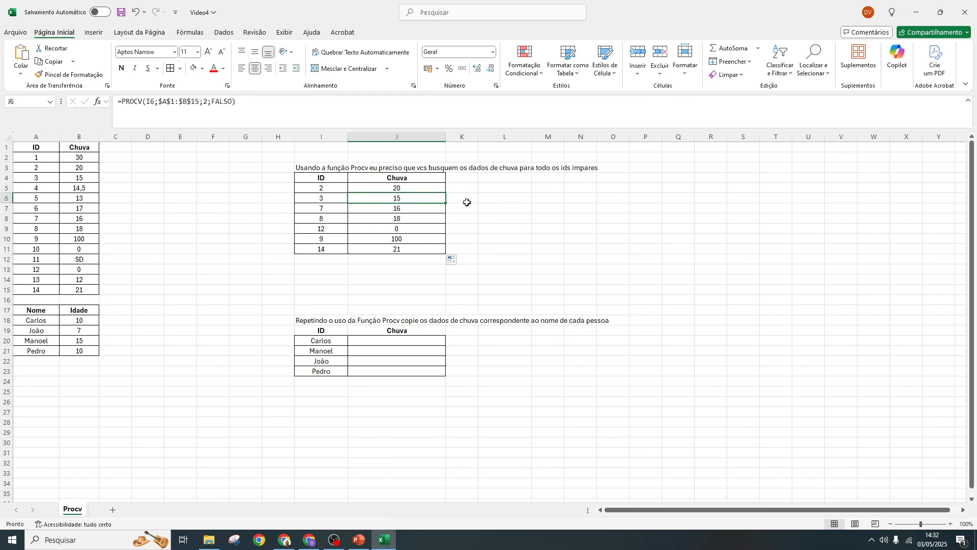
pyautogui.press('Down')
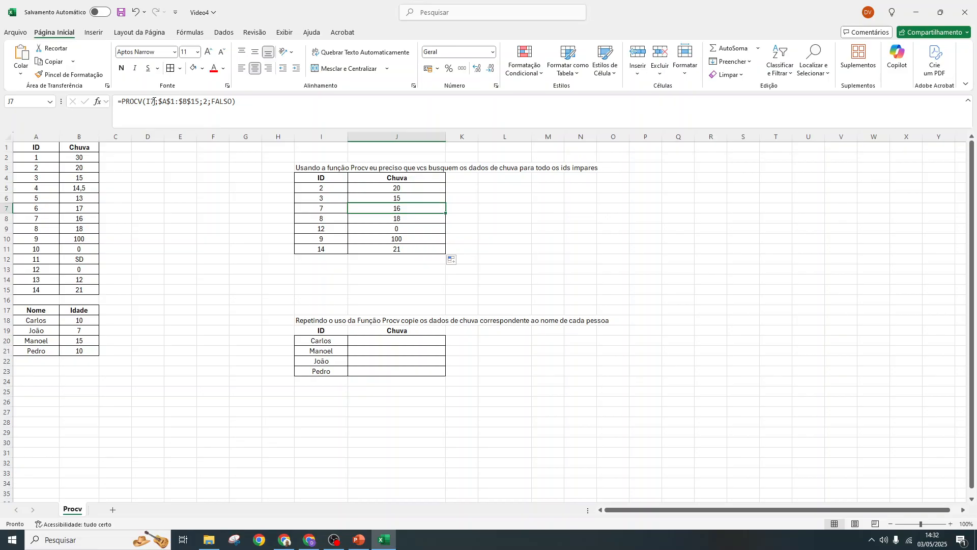
pyautogui.press('Down')
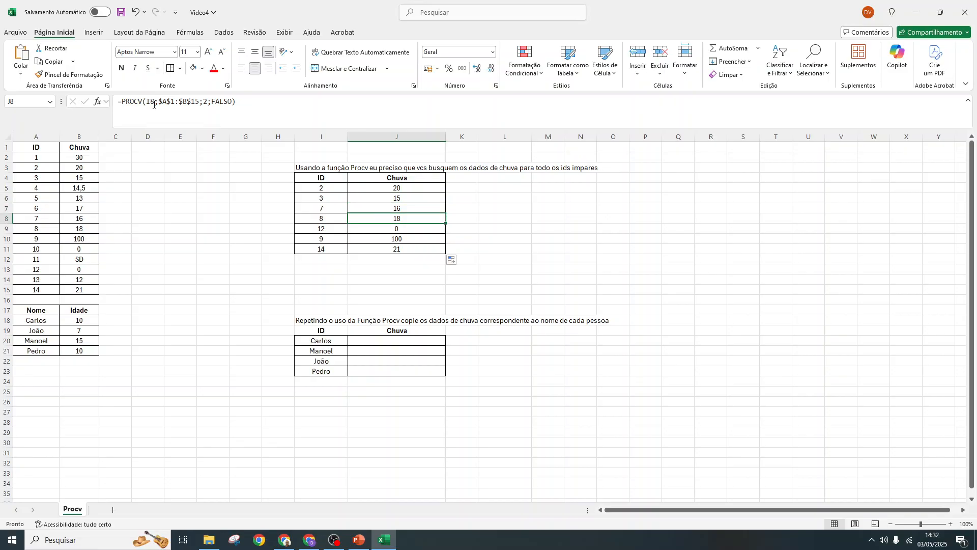
pyautogui.press('Down')
pyautogui.press('Down')
pyautogui.press('Up')
pyautogui.press('Up')
pyautogui.press('Up')
pyautogui.press('Up')
pyautogui.press('Up')
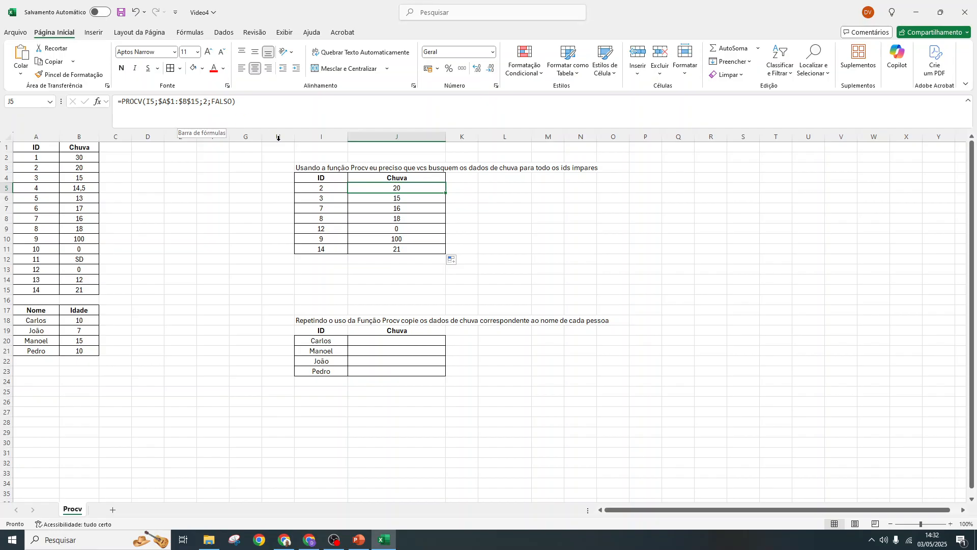
# - Examine the absolute range $A$1:$B$15 in the J6 formula and in the filled formulas down to J11
pyautogui.click(404, 200)
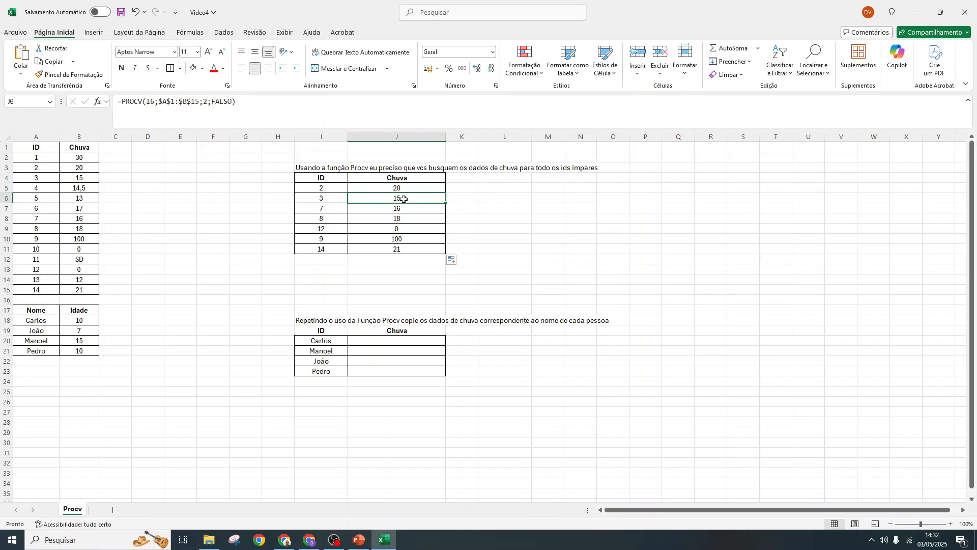
pyautogui.moveTo(158, 101); pyautogui.dragTo(199, 102)
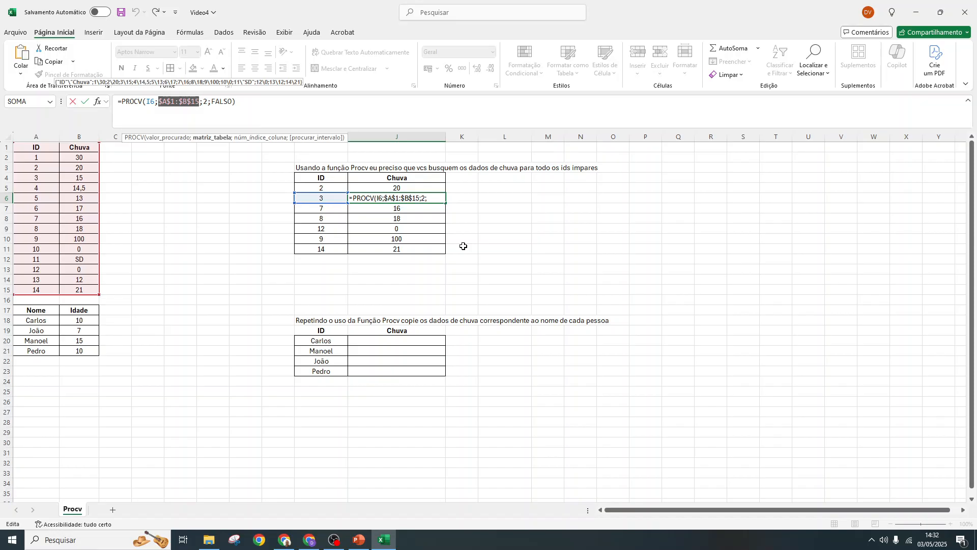
pyautogui.hotkey('ctrl', 'Return')
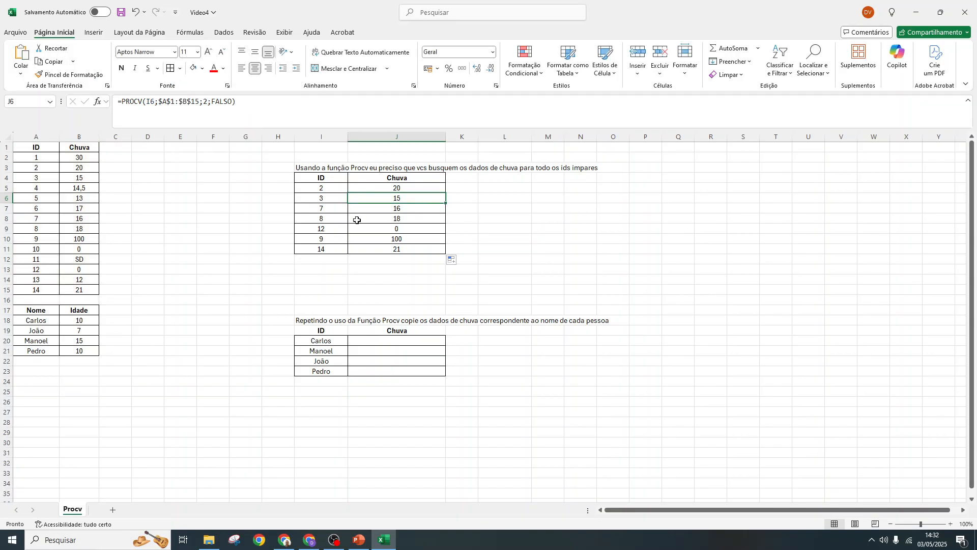
pyautogui.click(322, 196)
pyautogui.click(395, 200)
pyautogui.click(436, 206)
pyautogui.press('Down')
pyautogui.press('Down')
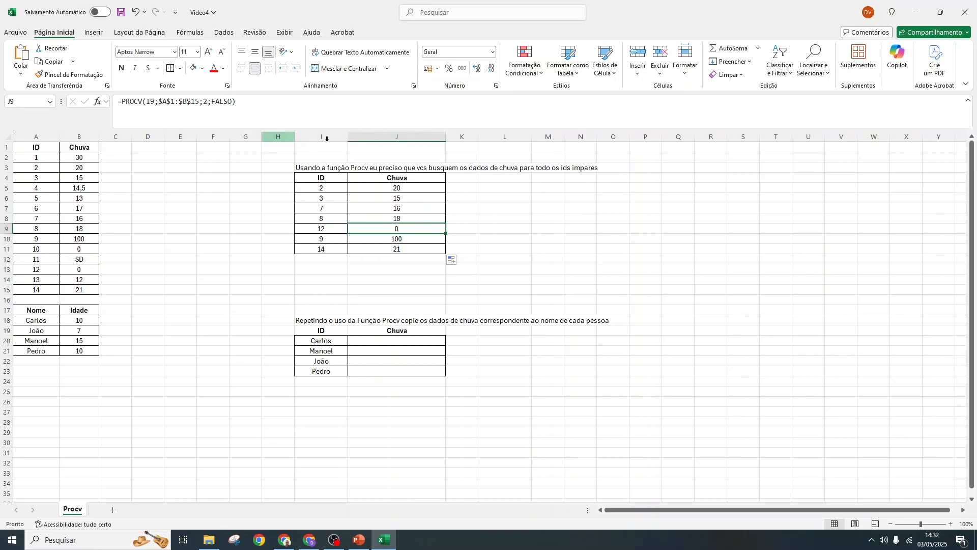
pyautogui.press('Down')
pyautogui.press('Down')
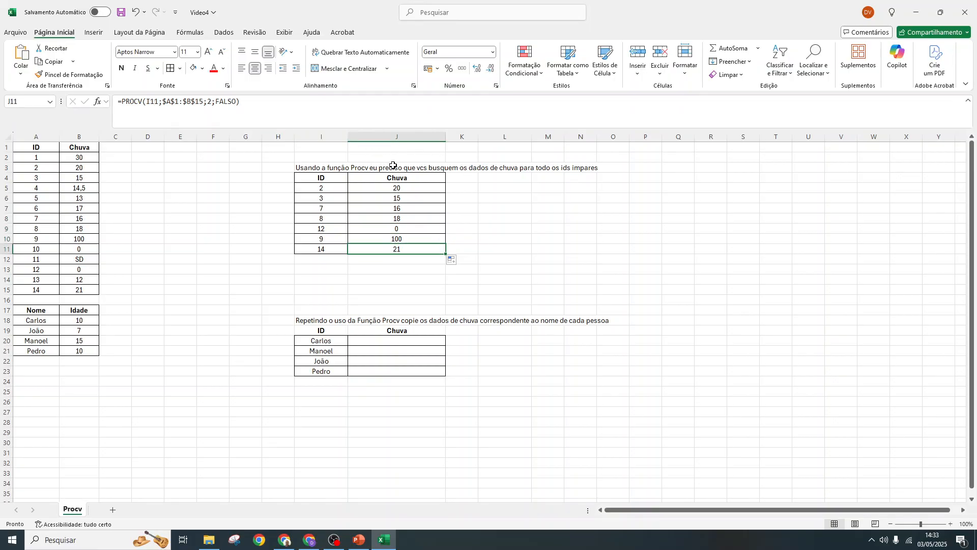
# - Start a PROCV formula in J20 with the name in I20 as the lookup value
pyautogui.click(386, 343)
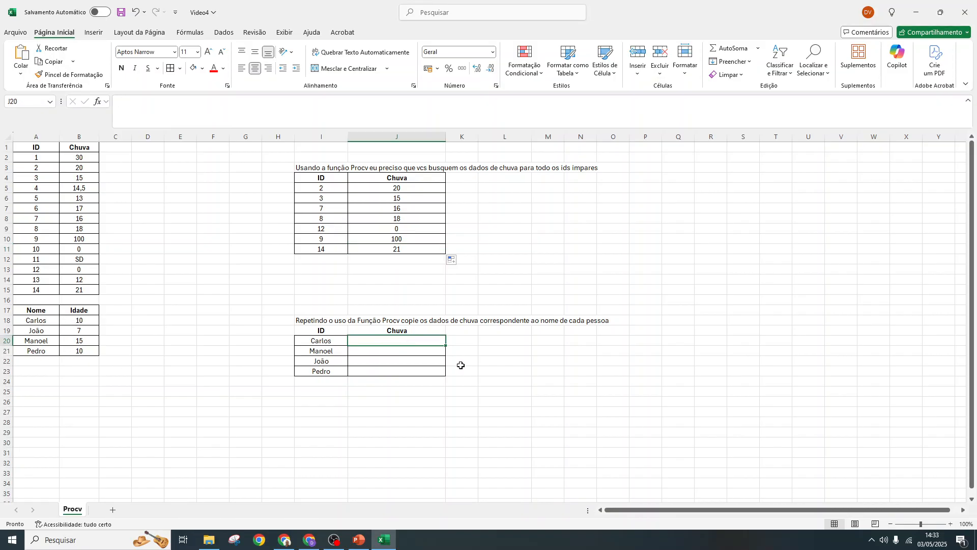
pyautogui.write('=pRO')
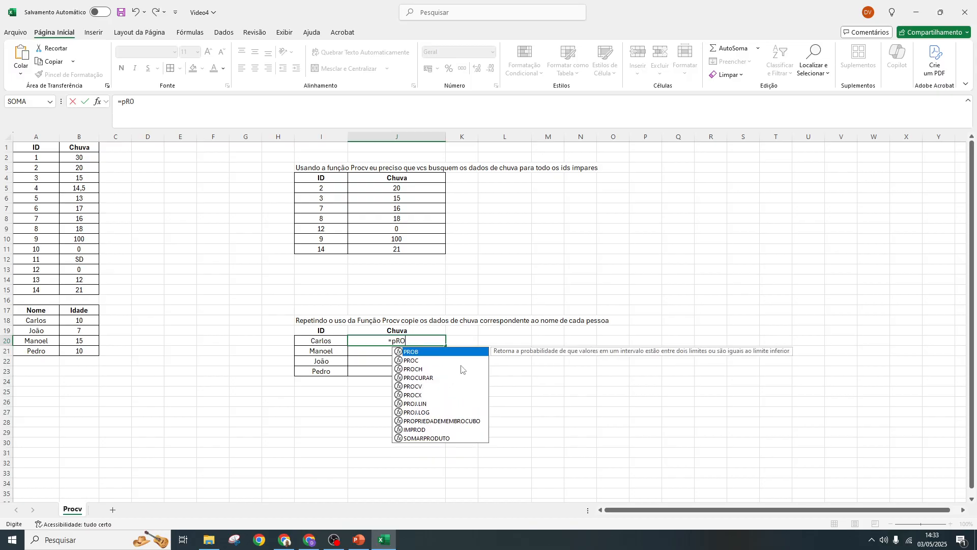
pyautogui.write('CV')
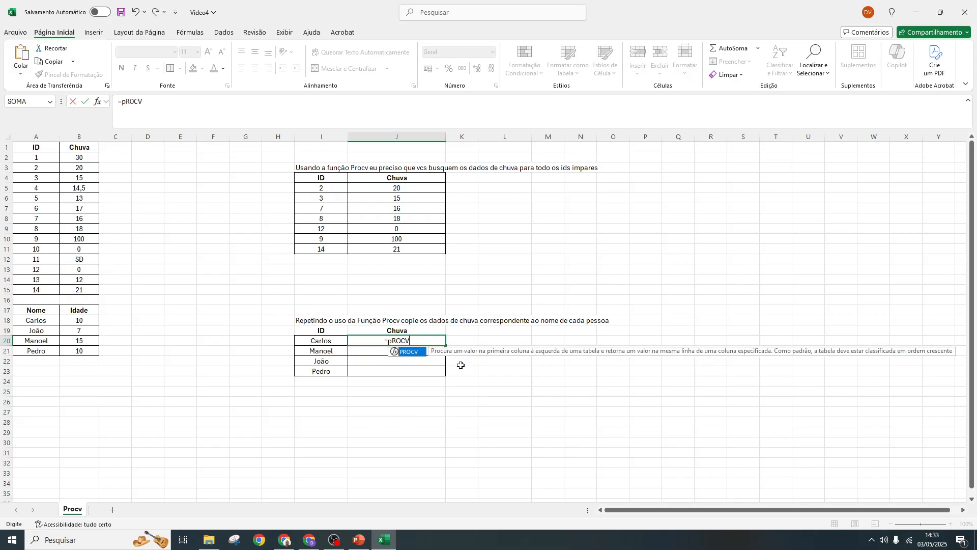
pyautogui.doubleClick(419, 353)
pyautogui.click(329, 341)
pyautogui.write(';')
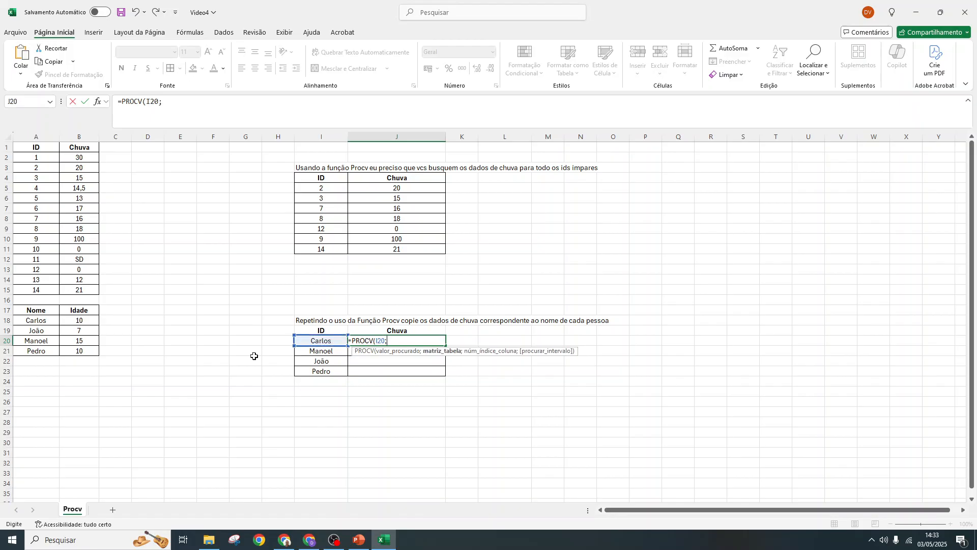
# - Complete the J20 formula with table range A17:B21, column index 2 and FALSO for an exact match
pyautogui.moveTo(31, 308); pyautogui.dragTo(80, 352)
pyautogui.write(';')
pyautogui.write('21;2')
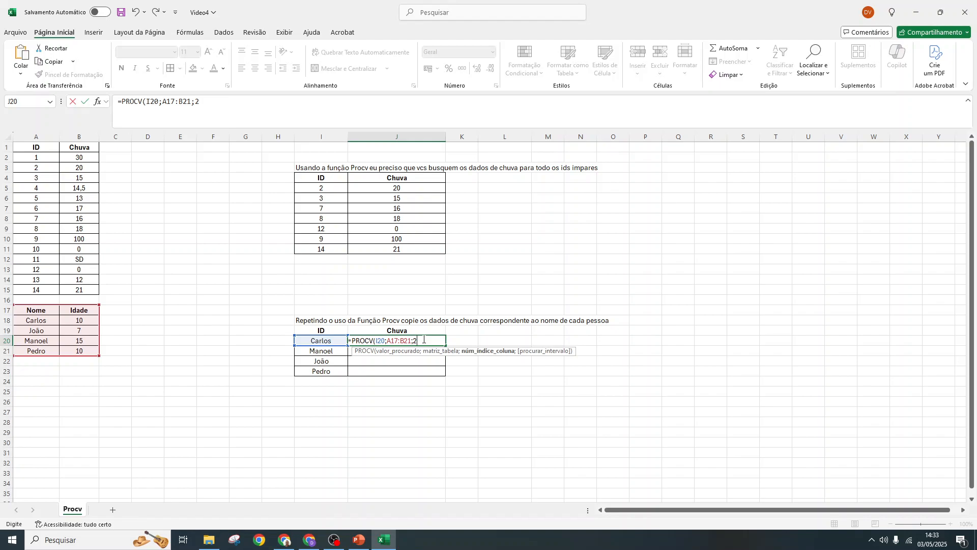
pyautogui.write(';')
pyautogui.doubleClick(451, 369)
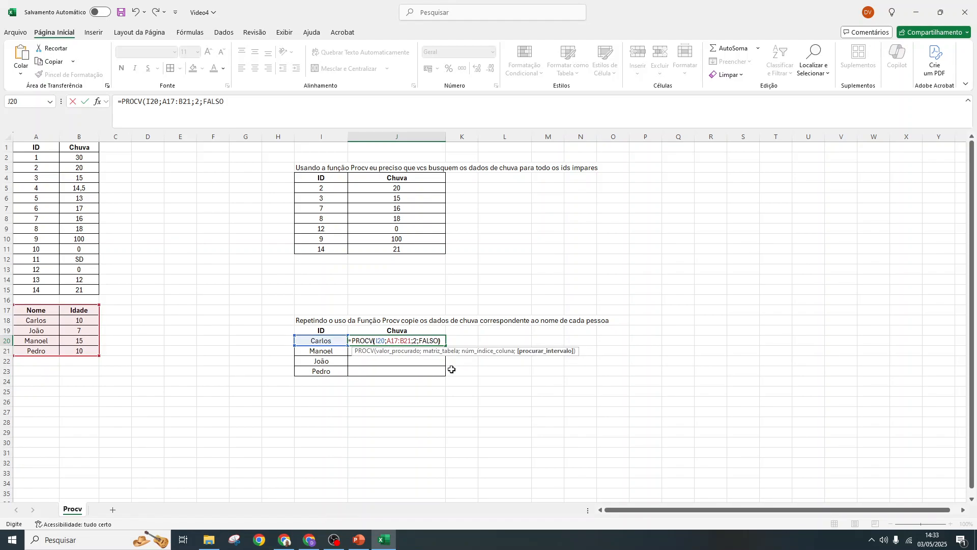
pyautogui.press('Return')
# - Fill the J20 formula down to J23 and review the formula in J20
pyautogui.click(416, 342)
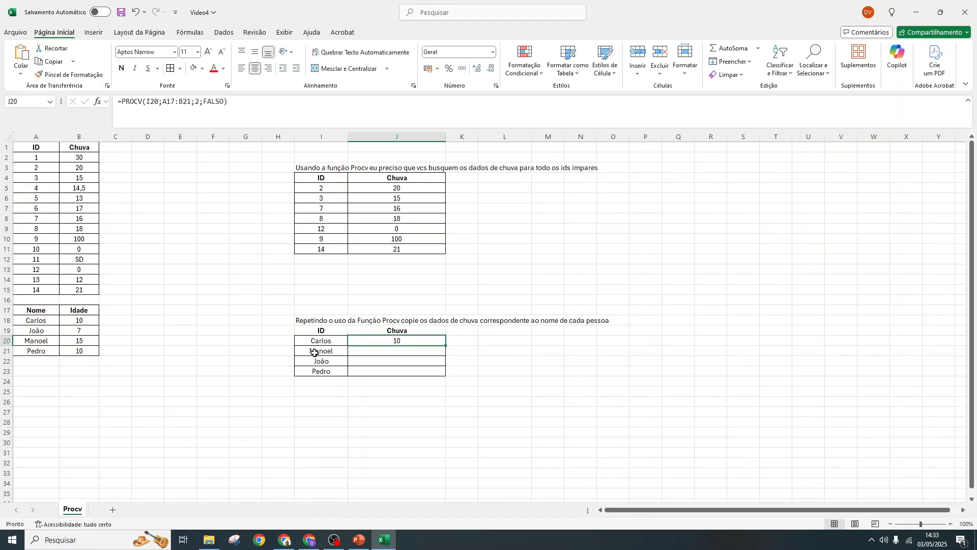
pyautogui.moveTo(449, 346); pyautogui.dragTo(447, 375)
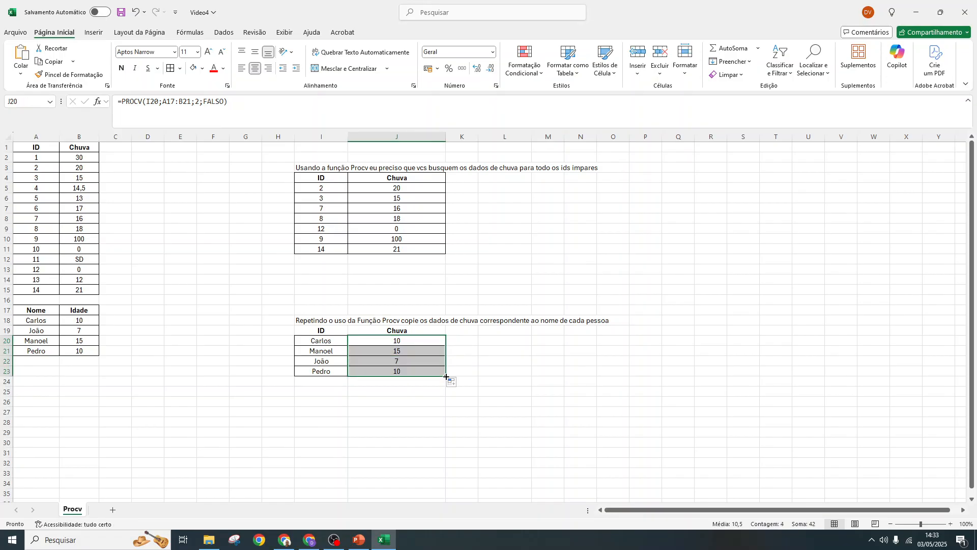
pyautogui.click(562, 377)
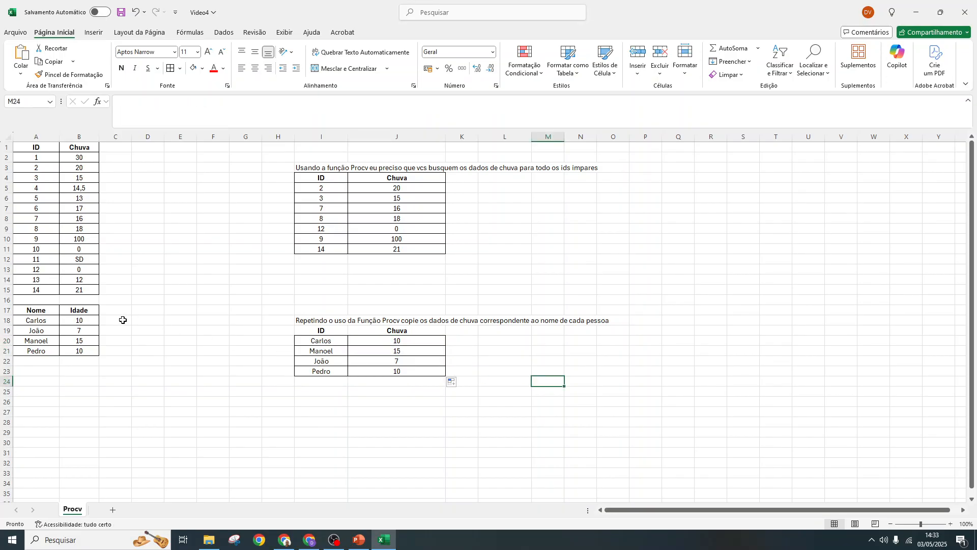
pyautogui.click(398, 342)
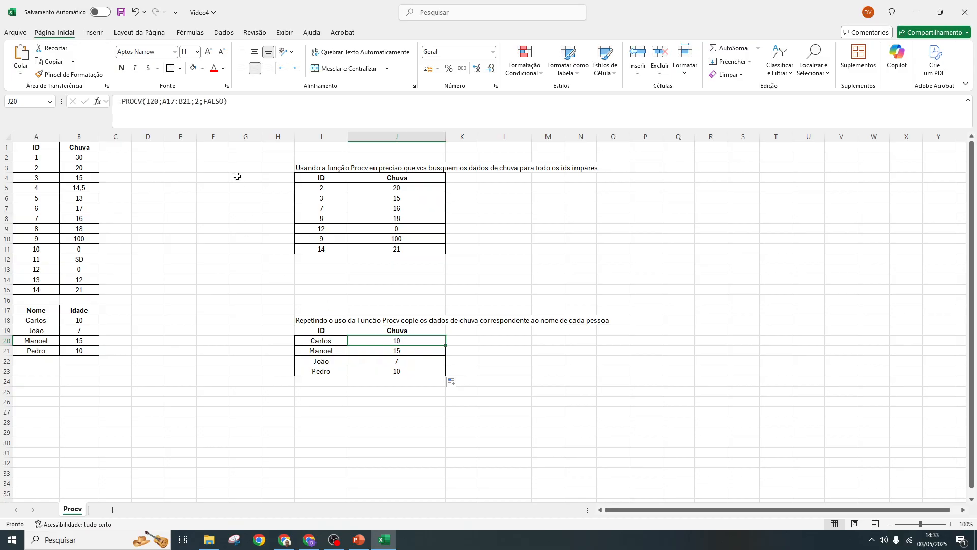
pyautogui.doubleClick(395, 342)
pyautogui.press('Escape')
# - Enter XXXX, YYYY, XXXX and ZZZZ in C18:C21 beside the Idade column
pyautogui.click(109, 320)
pyautogui.write('XXXX')
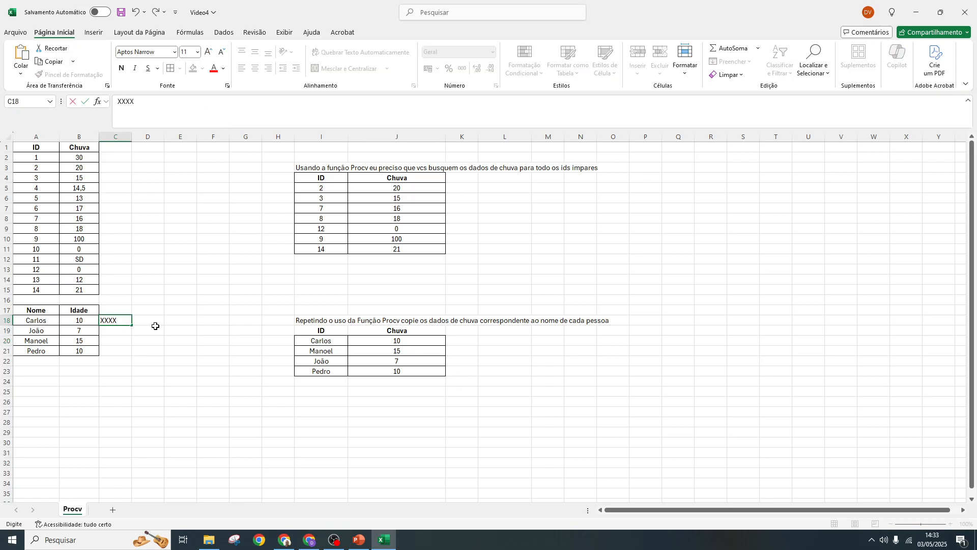
pyautogui.press('Return')
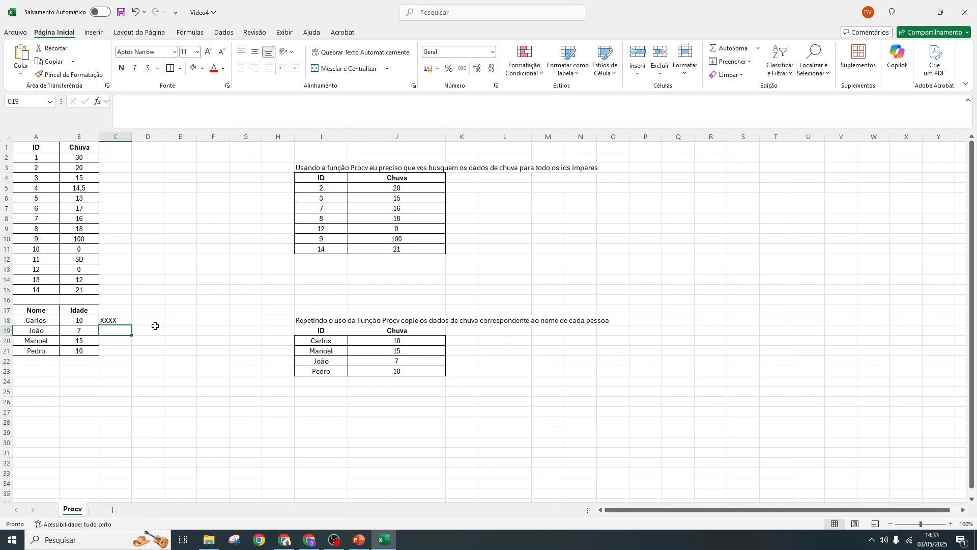
pyautogui.write('YYYY')
pyautogui.press('Return')
pyautogui.write('XX')
pyautogui.press('Return')
pyautogui.write('ZZZZ')
pyautogui.press('Up')
pyautogui.press('Up')
pyautogui.press('Up')
pyautogui.press('Up')
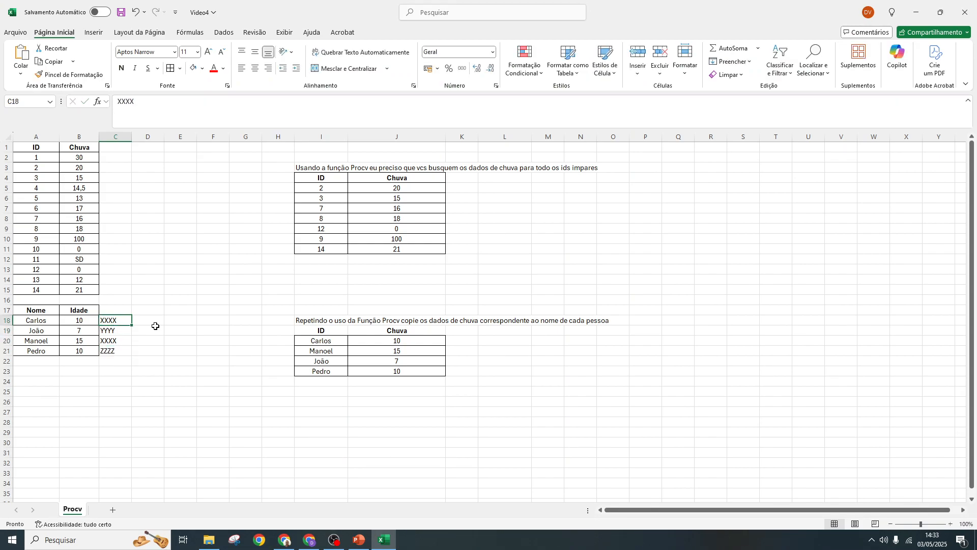
# - Add the header TESTE in C17 above the new column values
pyautogui.write('TESTE')
pyautogui.press('Return')
# - Change the J20 PROCV formula to use table range A17:C21 and column index 3
pyautogui.click(399, 342)
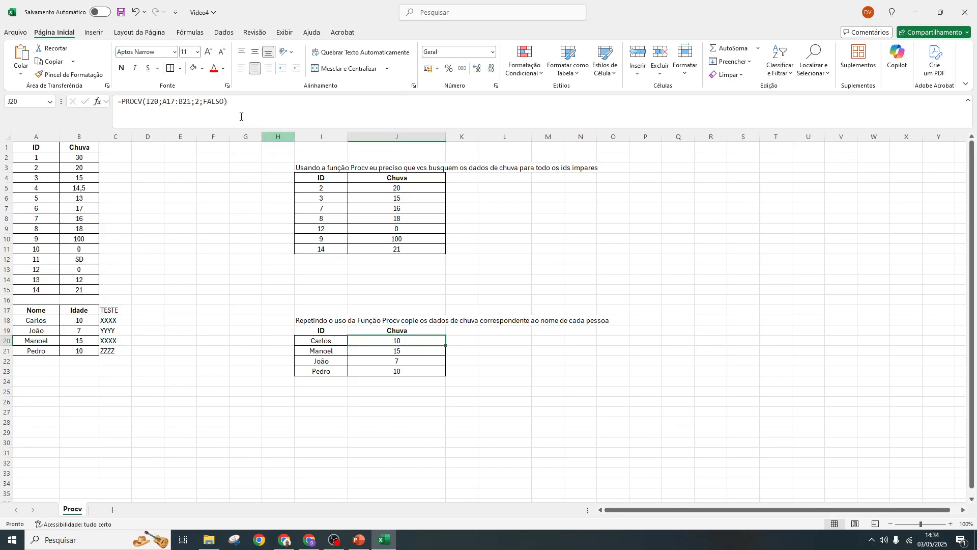
pyautogui.click(198, 102)
pyautogui.doubleClick(198, 102)
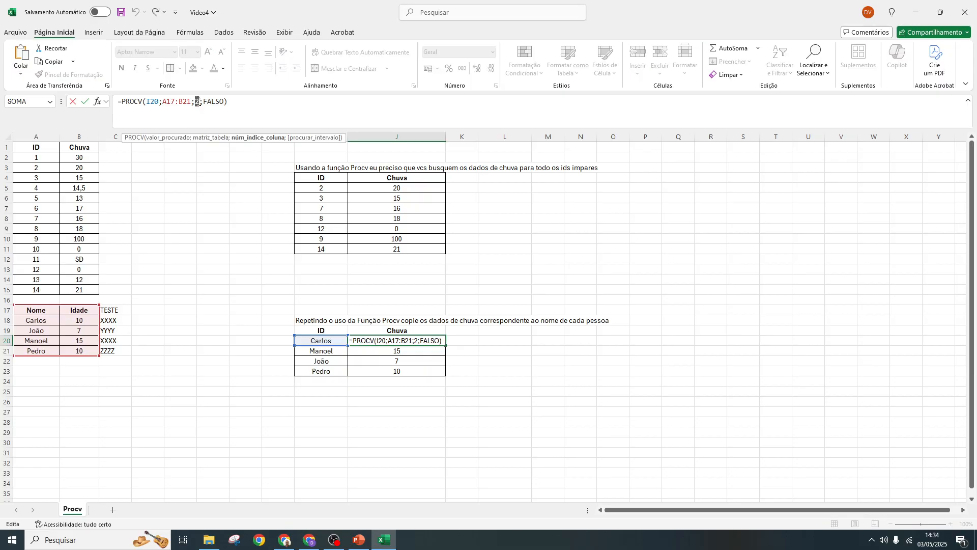
pyautogui.press('Escape')
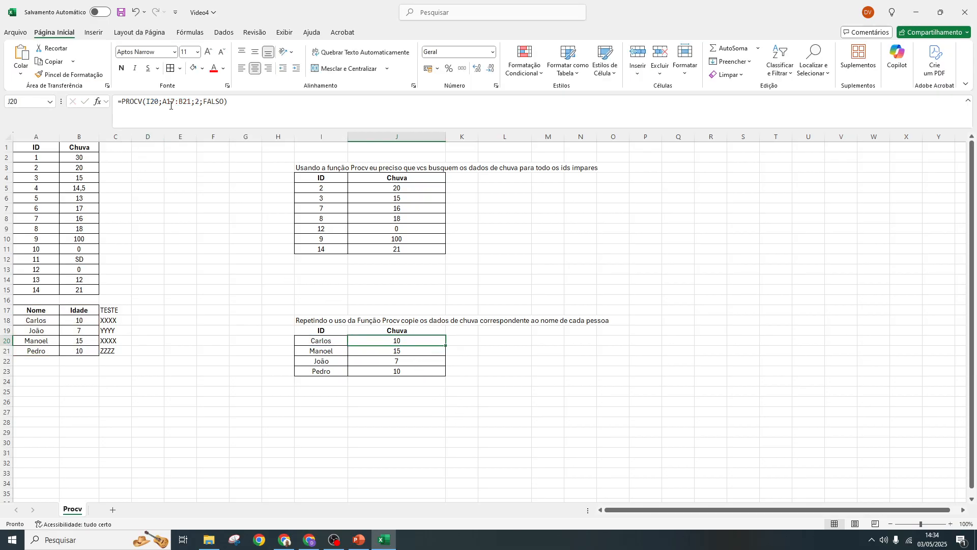
pyautogui.moveTo(162, 104); pyautogui.dragTo(190, 102)
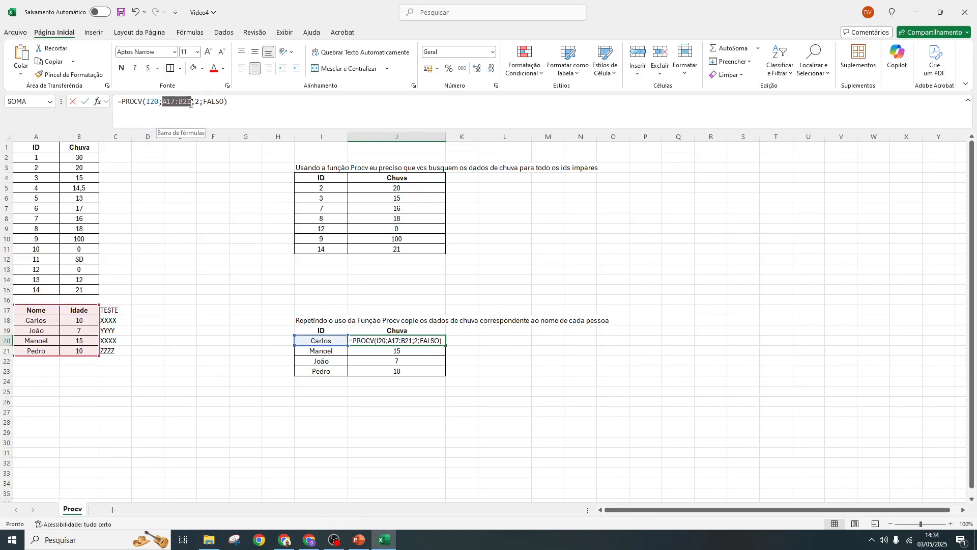
pyautogui.press('BackSpace')
pyautogui.moveTo(38, 312); pyautogui.dragTo(108, 352)
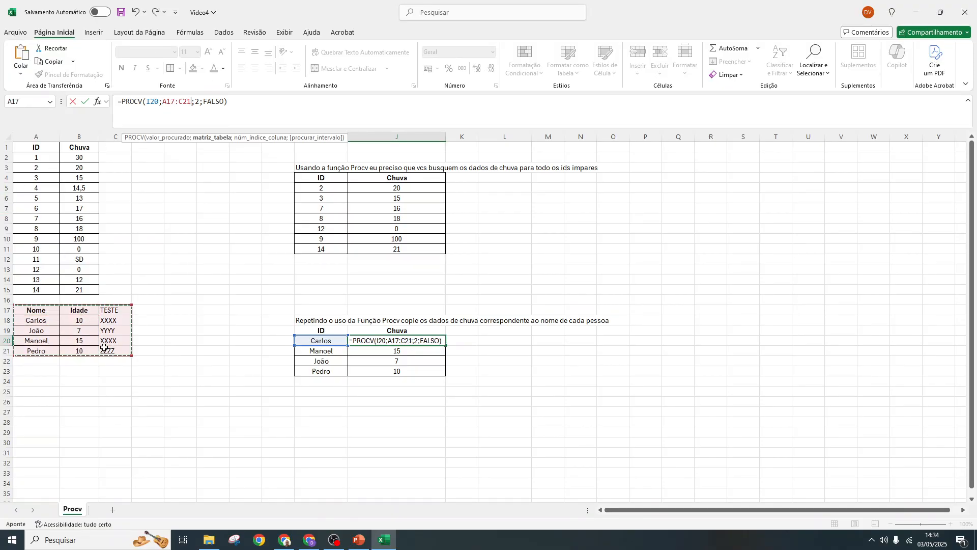
pyautogui.doubleClick(198, 101)
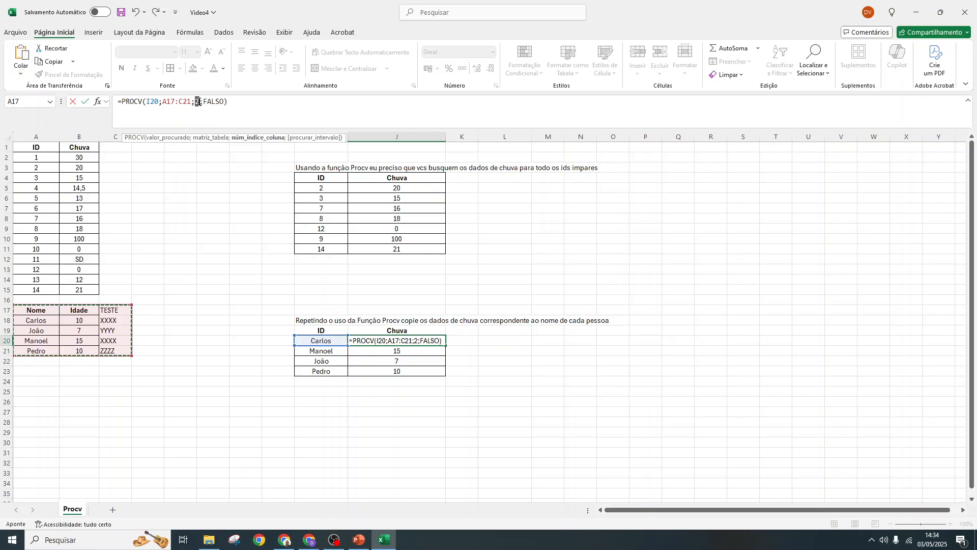
pyautogui.write('3')
pyautogui.hotkey('ctrl', 'Return')
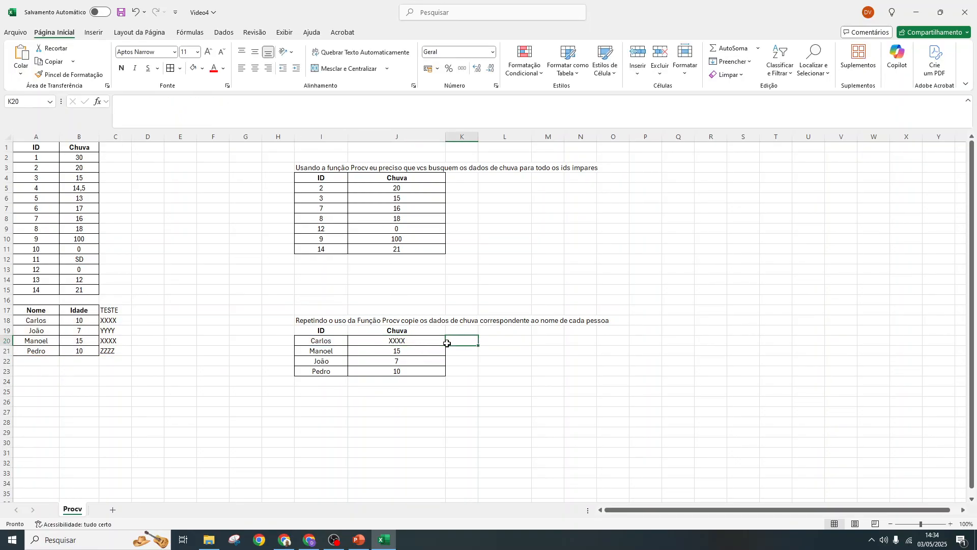
# - Fill the updated J20 formula down to J23 and check the results against the TESTE column
pyautogui.moveTo(440, 347); pyautogui.dragTo(444, 377)
pyautogui.click(110, 323)
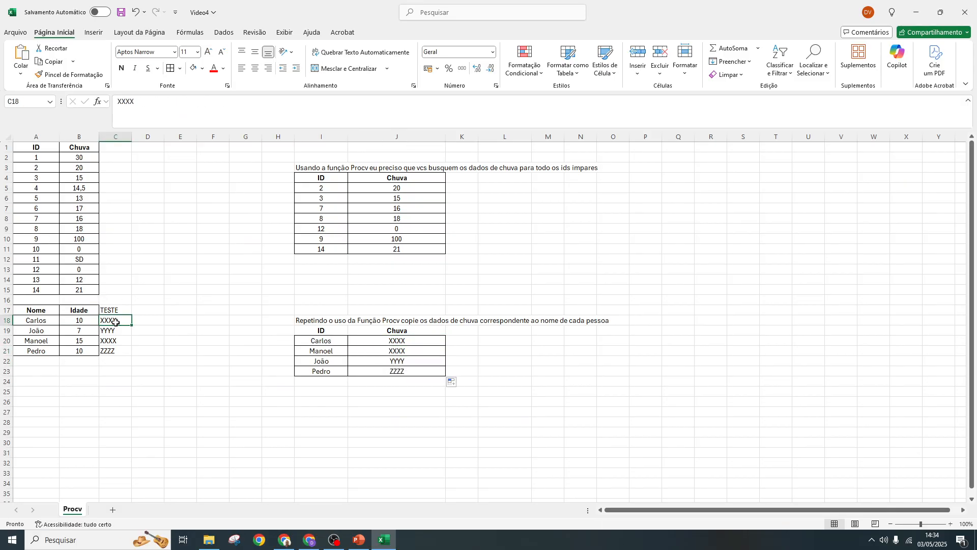
# - Try ZZZZ in C18, replace it with AAAA, and enter BBB, CCC and DDD in C19:C21 of the TESTE column
pyautogui.write('ZZZZ')
pyautogui.press('Return')
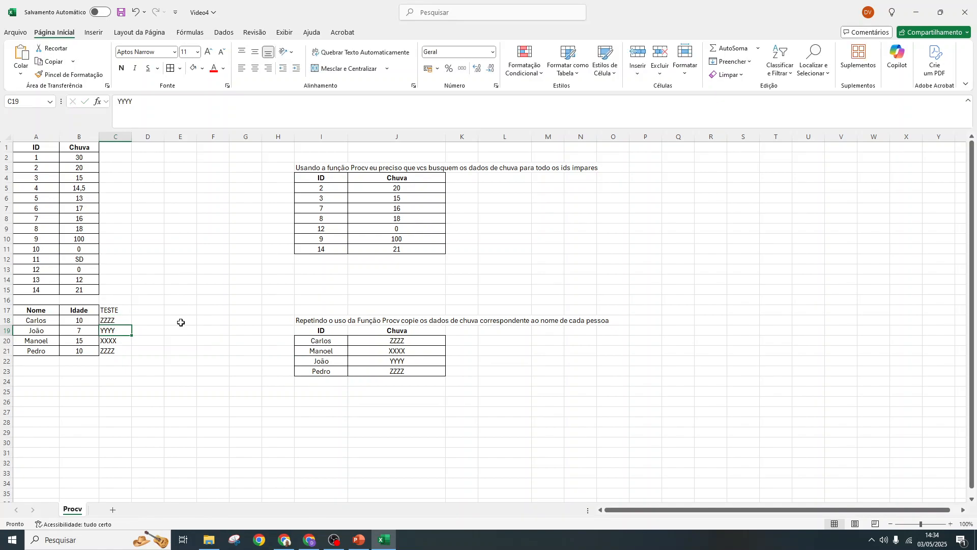
pyautogui.press('Up')
pyautogui.write('AA')
pyautogui.press('Return')
pyautogui.write('BBB')
pyautogui.press('Return')
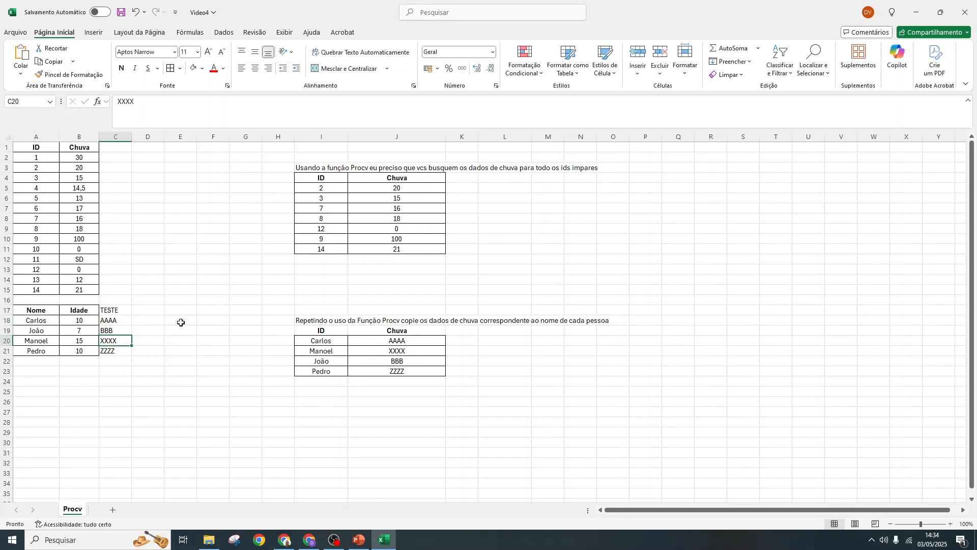
pyautogui.write('CCC')
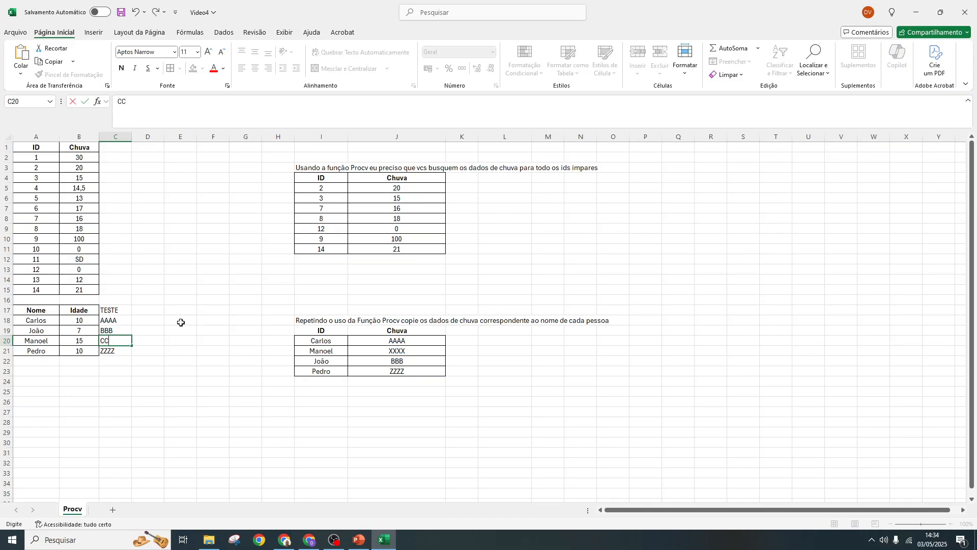
pyautogui.press('Return')
pyautogui.write('DDD')
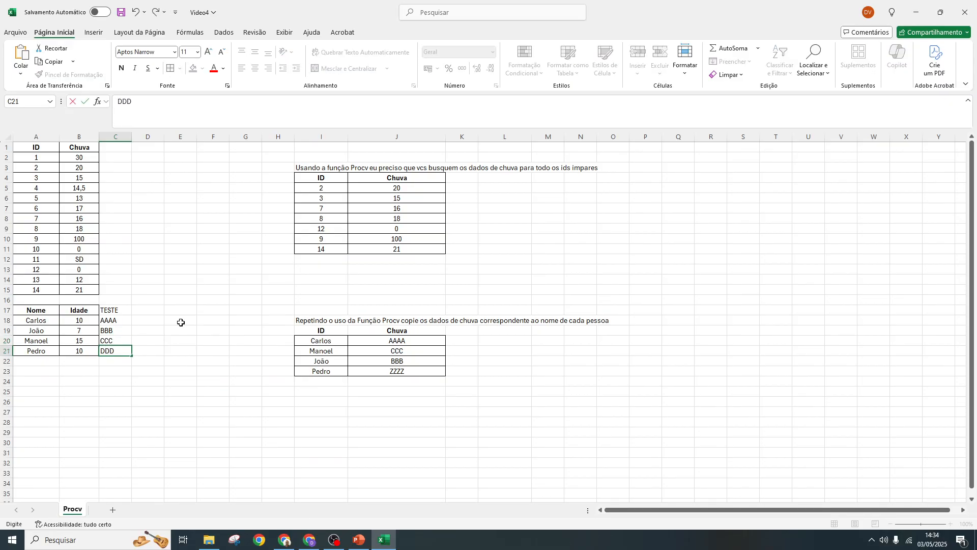
pyautogui.press('Return')
# - Change the column index in the J20 PROCV formula to 2
pyautogui.click(392, 342)
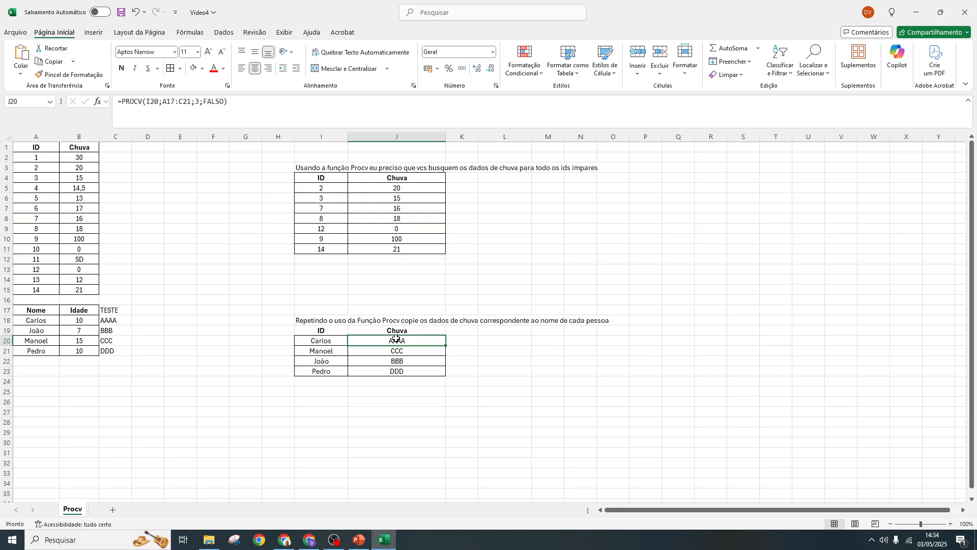
pyautogui.click(199, 102)
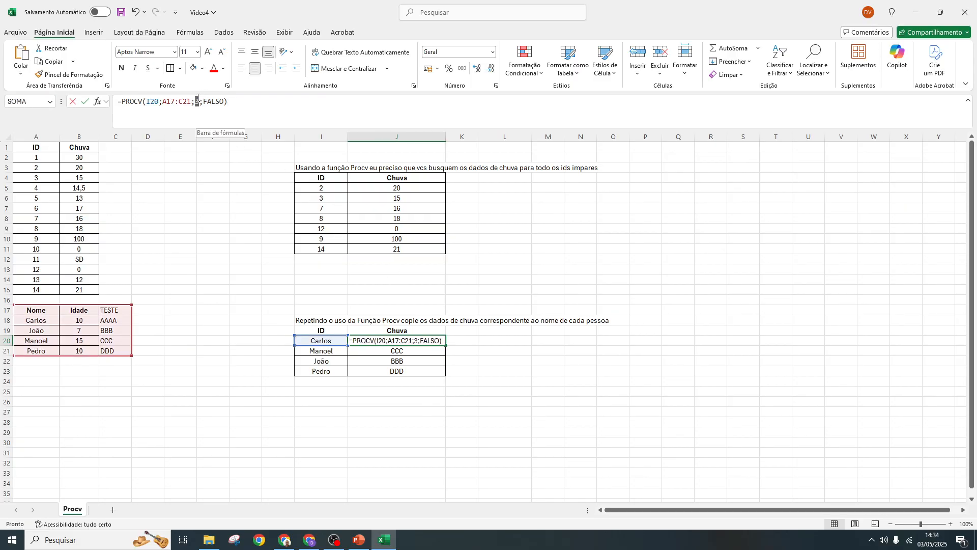
pyautogui.press('BackSpace')
pyautogui.write('2')
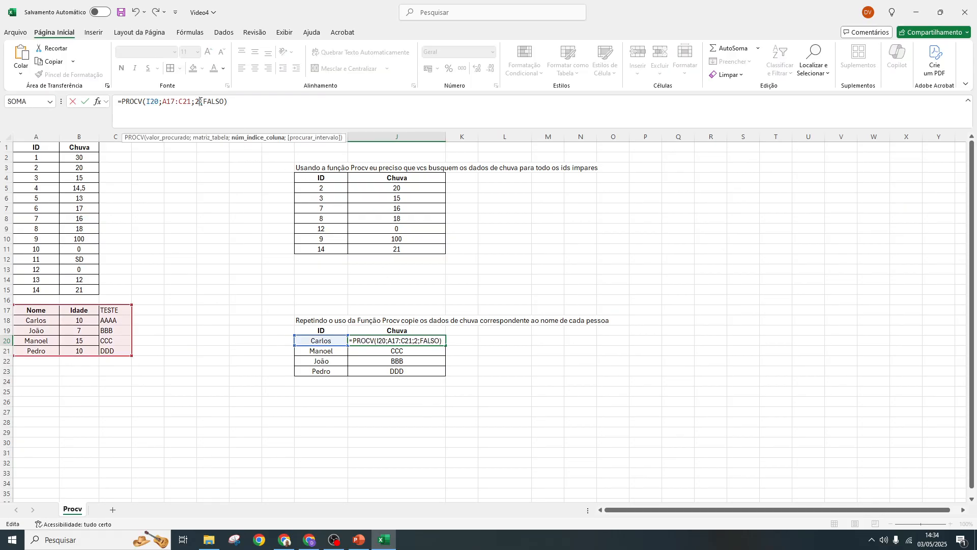
pyautogui.hotkey('ctrl', 'Return')
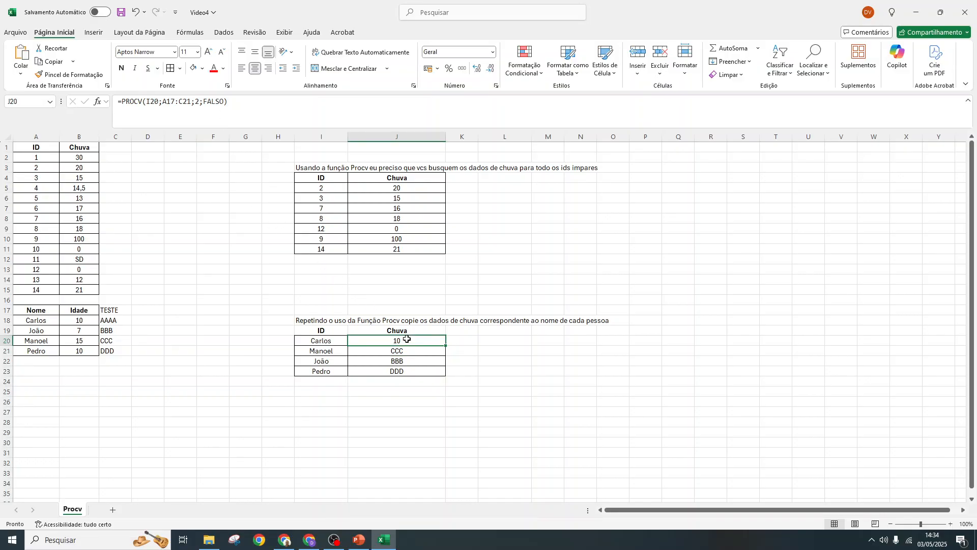
# - Fill the edited J20 formula down to J23 and compare the results with the Idade values in B18:B21
pyautogui.doubleClick(446, 346)
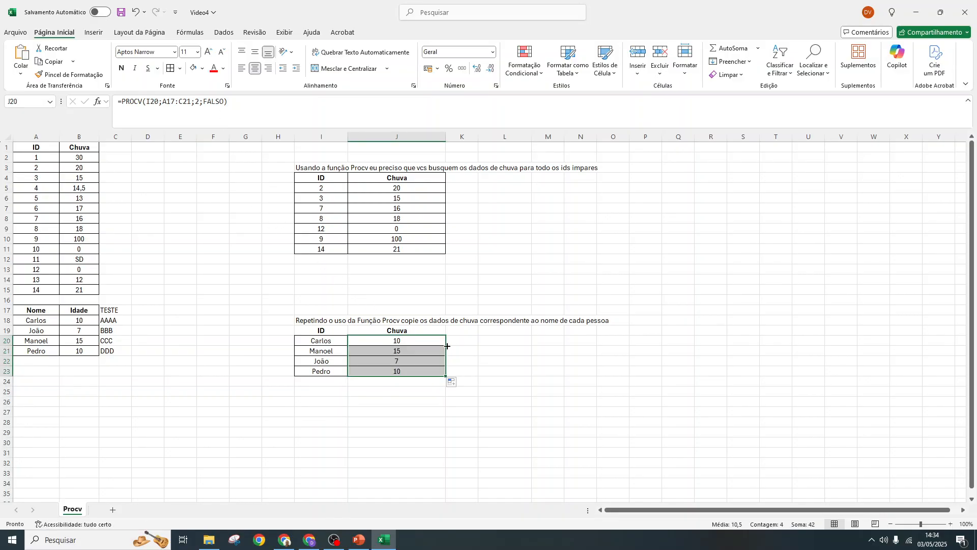
pyautogui.click(74, 322)
pyautogui.click(82, 341)
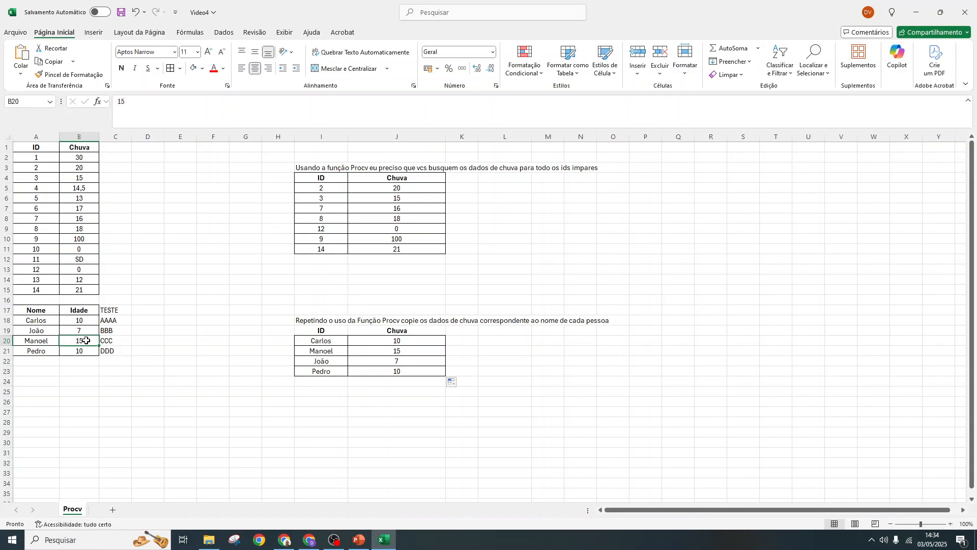
pyautogui.click(84, 330)
pyautogui.click(84, 351)
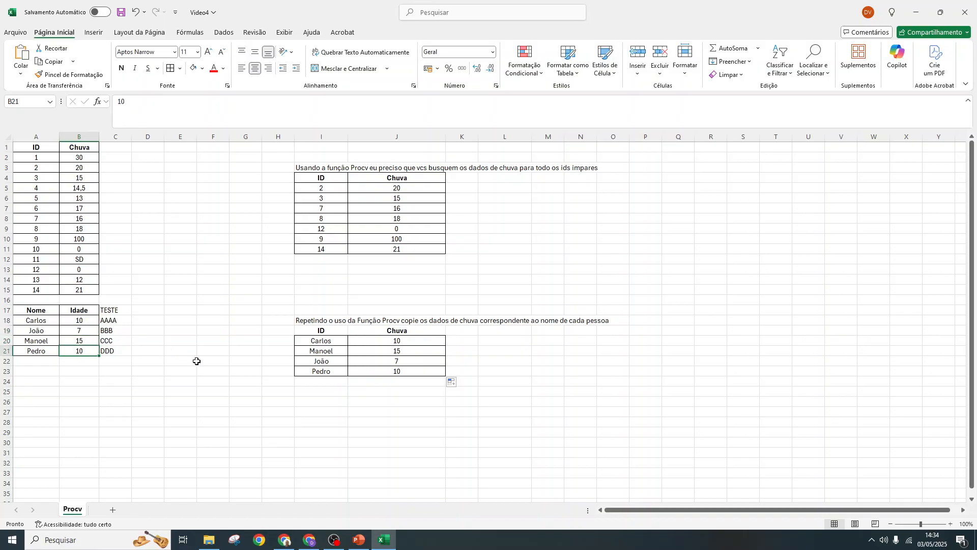